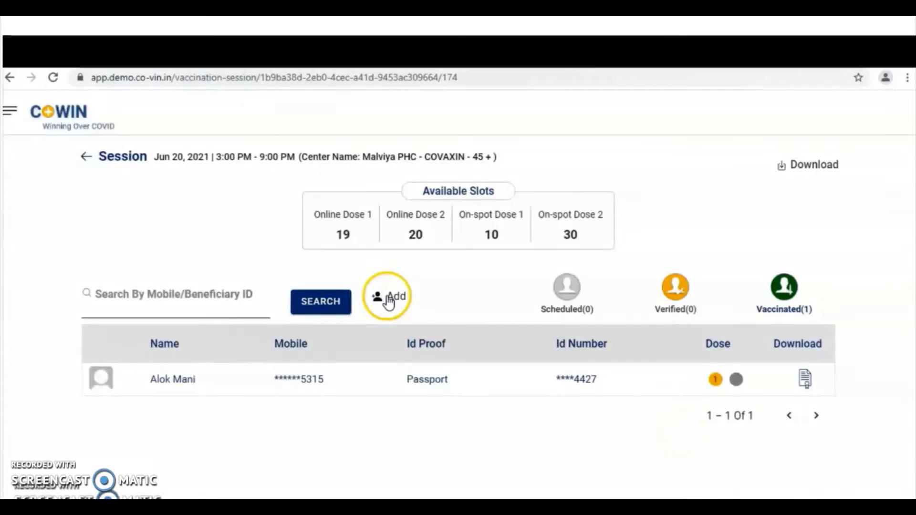
# Add a new Dose 1 recipient with PAN Card as the photo ID proof.
pyautogui.click(389, 300)
pyautogui.click(288, 249)
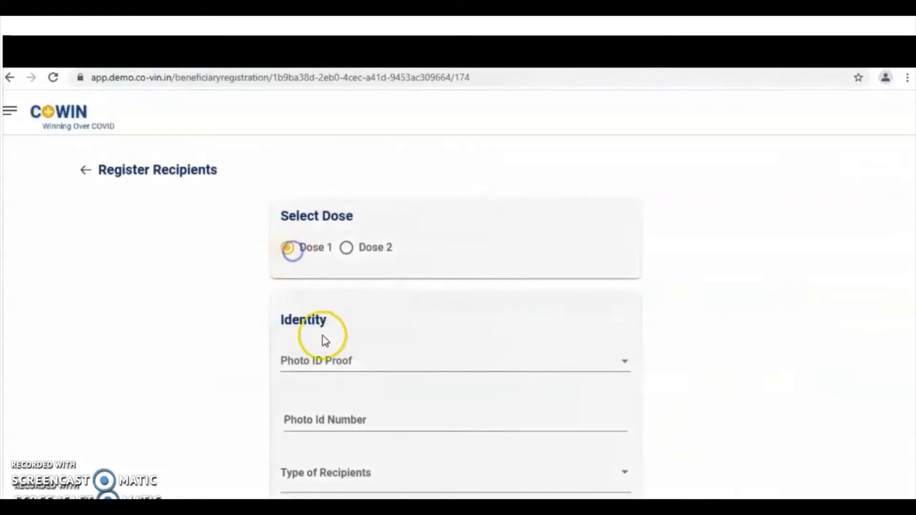
pyautogui.click(331, 363)
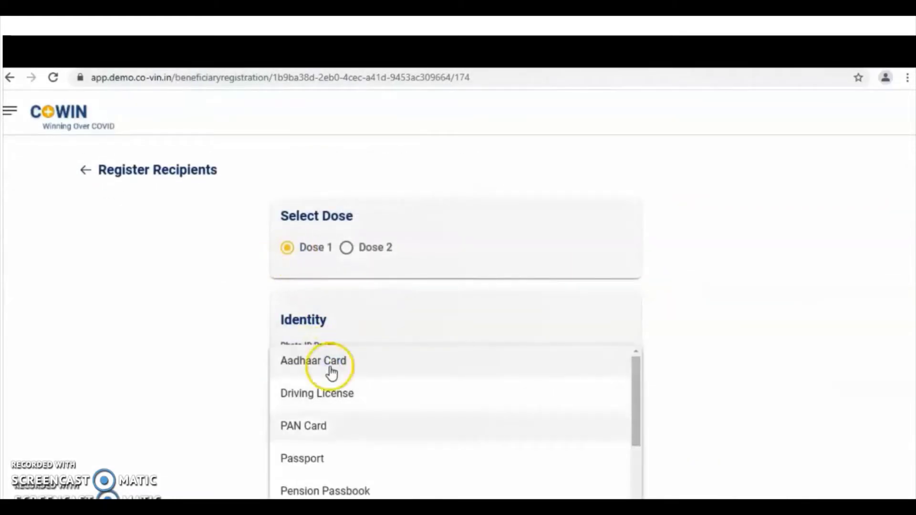
pyautogui.click(328, 425)
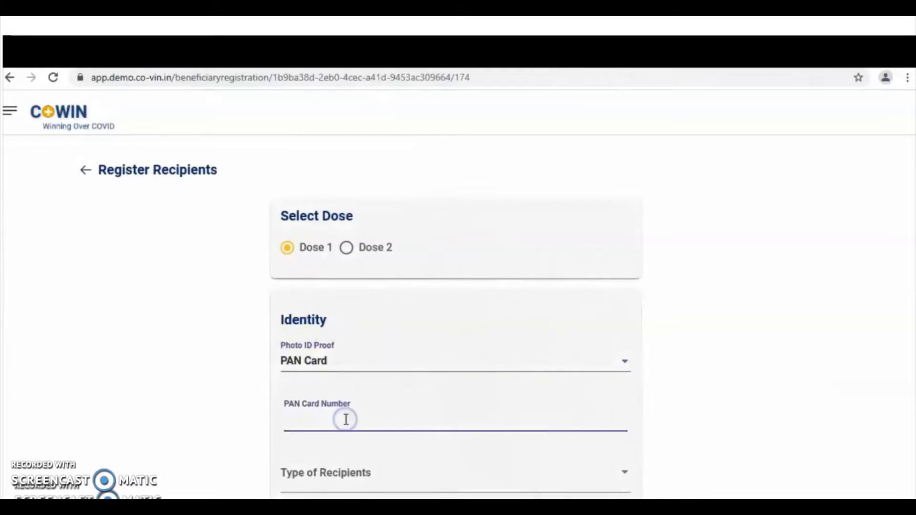
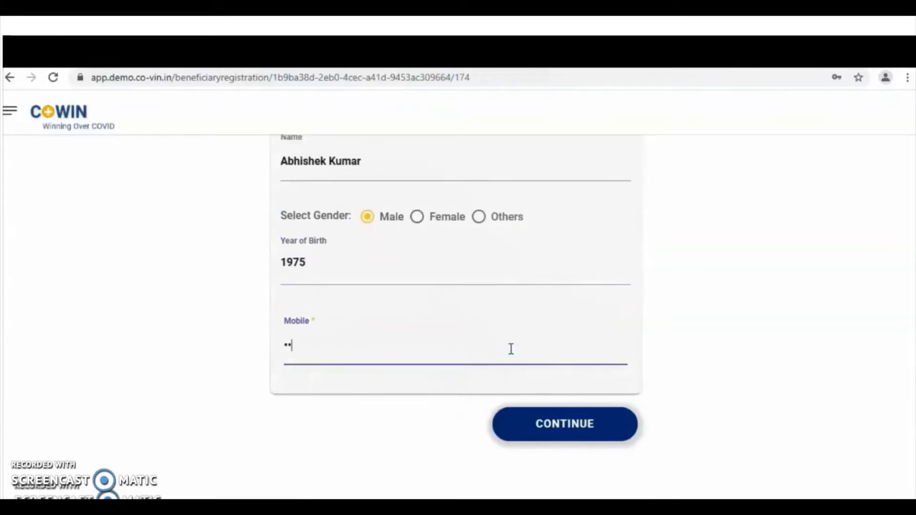
# Enter the PAN number and the male 1975-born recipient's details, then proceed to OTP verification.
pyautogui.click(556, 426)
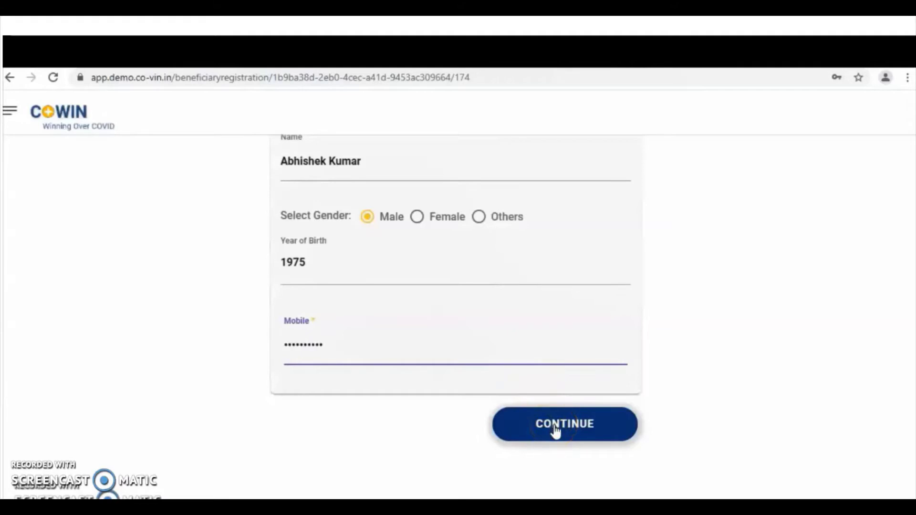
pyautogui.click(567, 436)
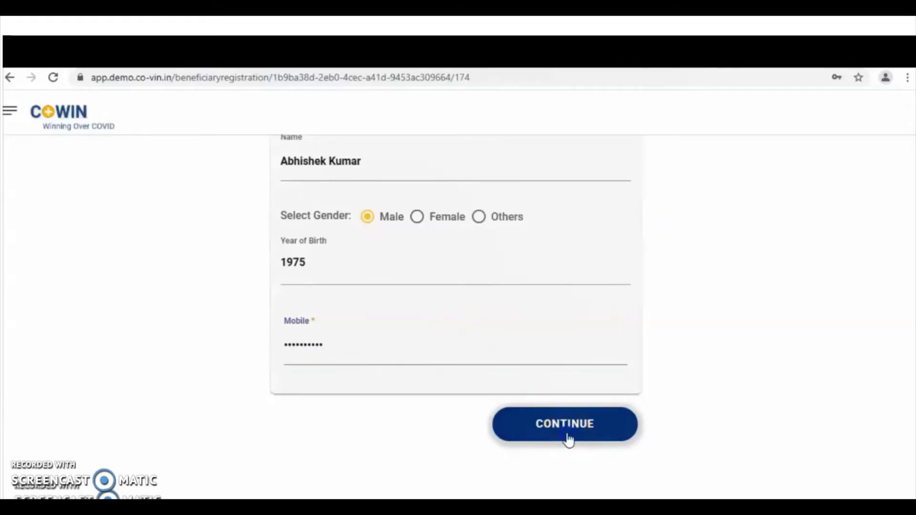
pyautogui.click(637, 297)
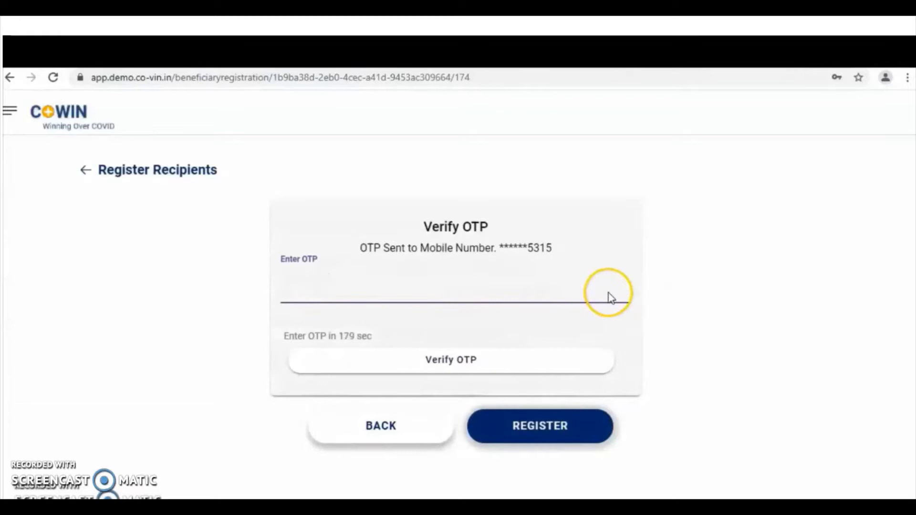
pyautogui.click(503, 301)
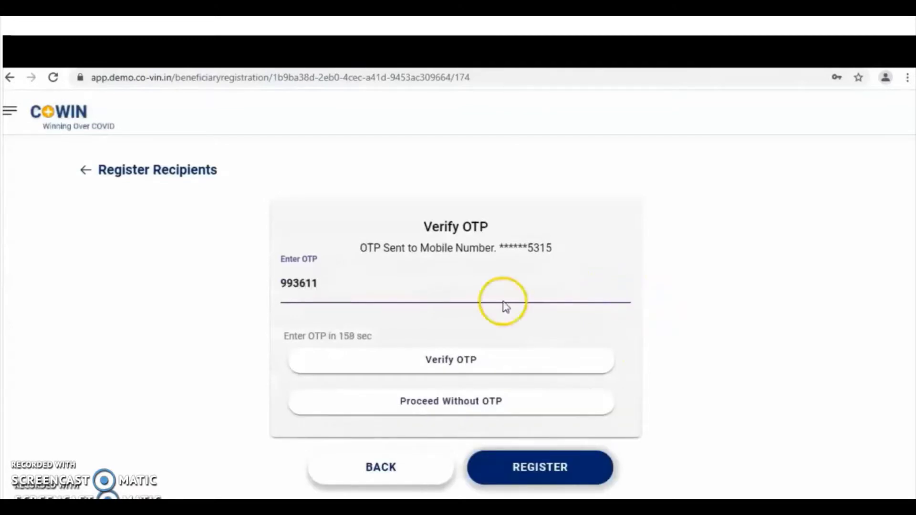
pyautogui.click(497, 462)
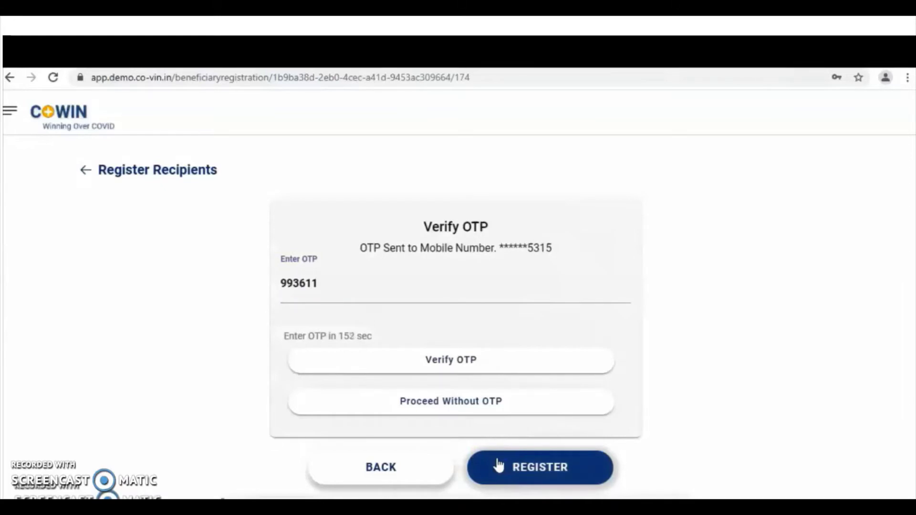
pyautogui.click(489, 358)
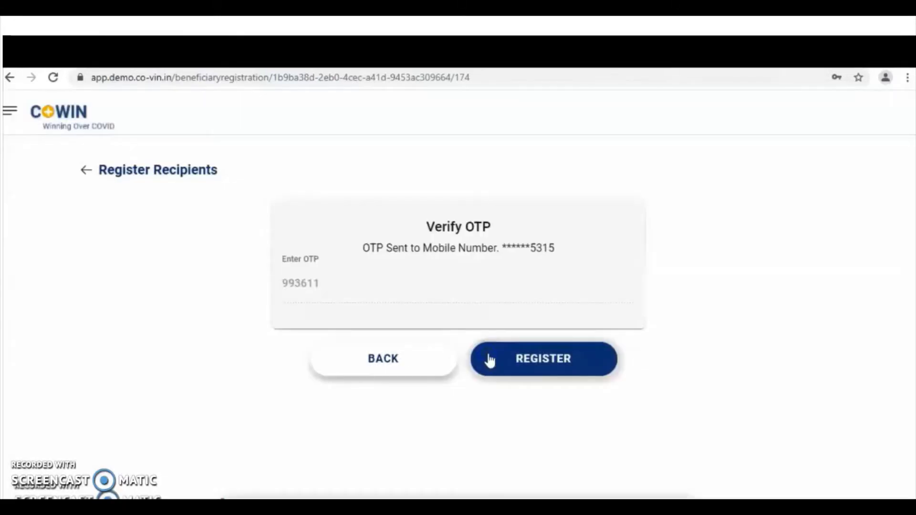
pyautogui.click(532, 357)
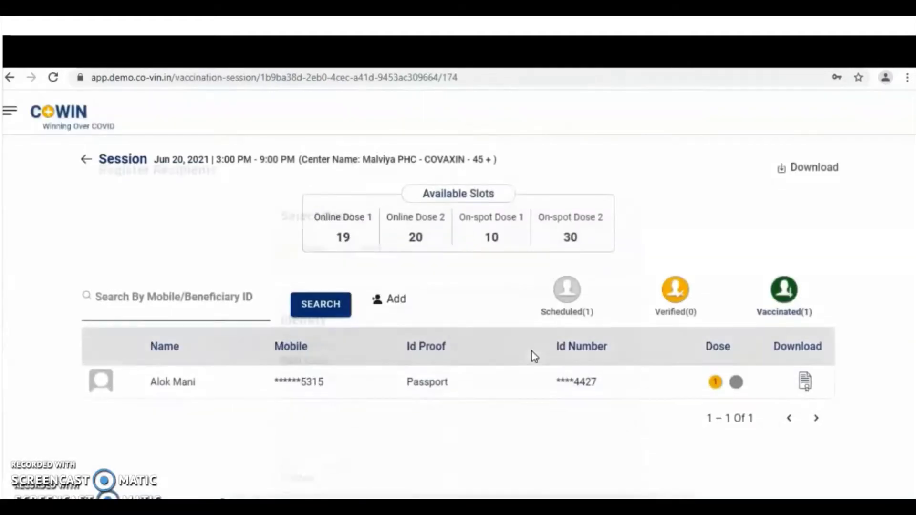
# Show the list of beneficiaries scheduled for this session.
pyautogui.click(540, 354)
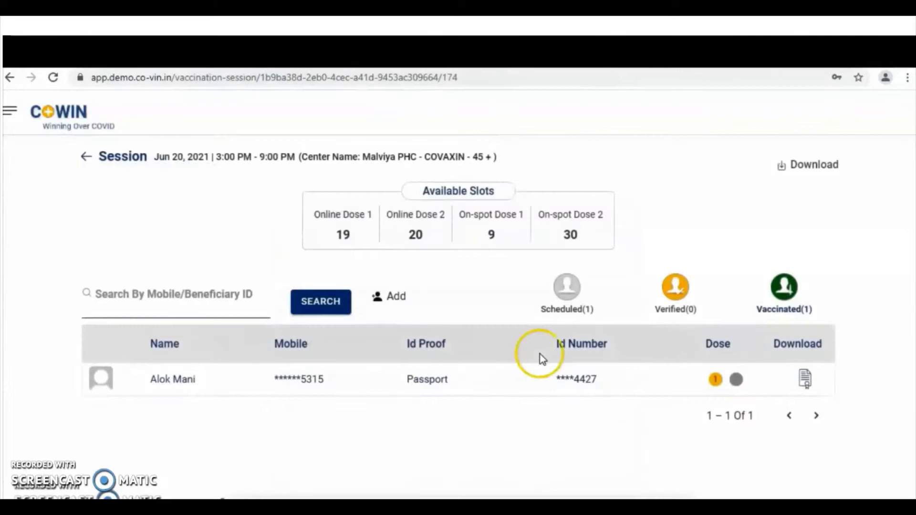
pyautogui.click(669, 393)
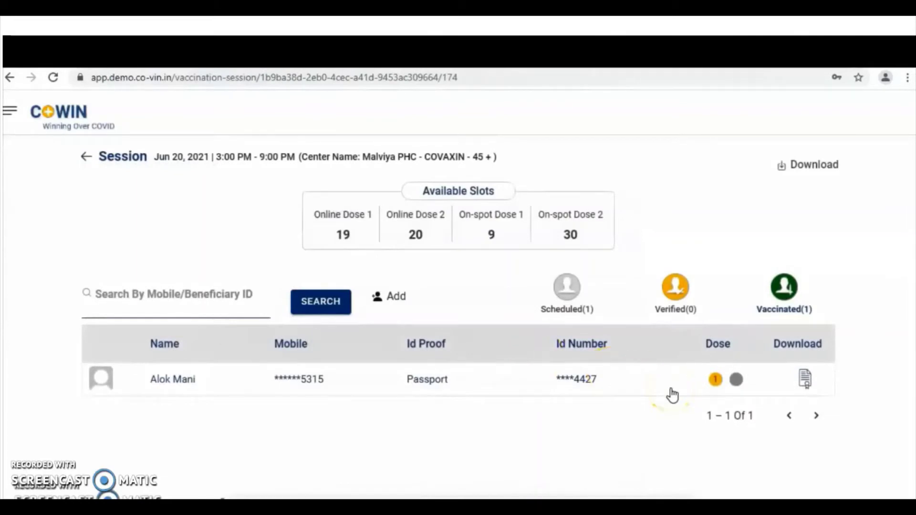
pyautogui.click(579, 302)
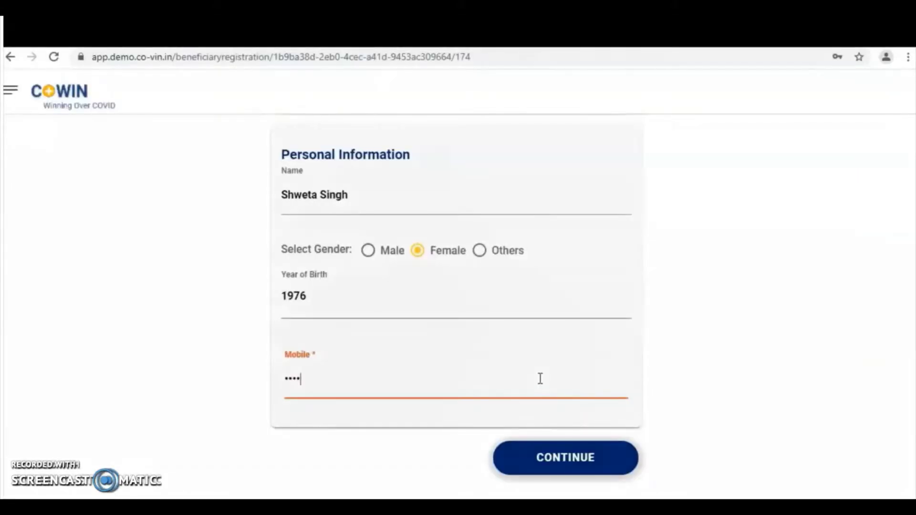
pyautogui.press('BackSpace')
pyautogui.press('BackSpace')
pyautogui.press('BackSpace')
pyautogui.press('BackSpace')
pyautogui.write('8')
pyautogui.write('888778')
pyautogui.write('888')
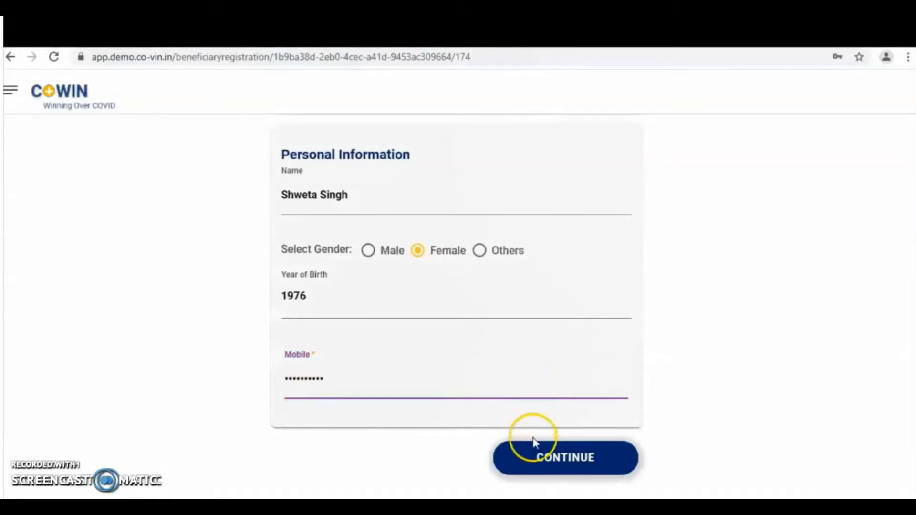
pyautogui.click(533, 457)
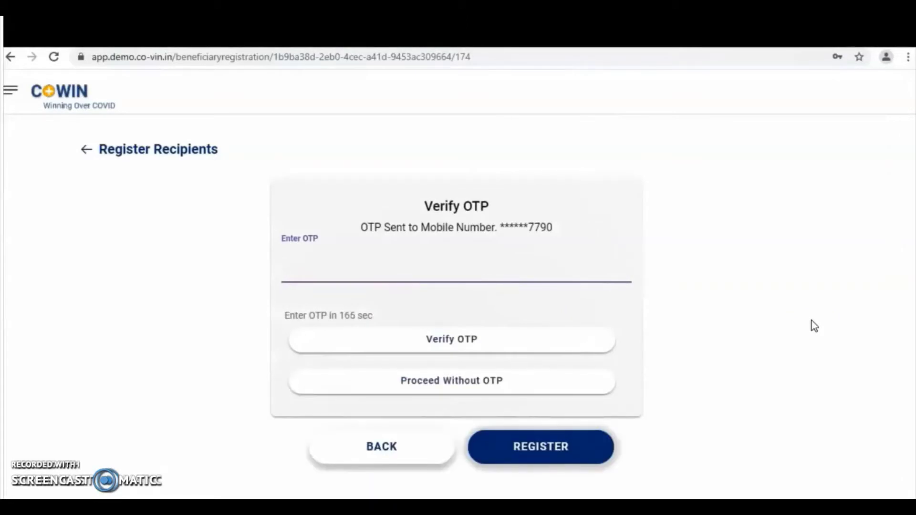
pyautogui.click(573, 381)
pyautogui.click(391, 268)
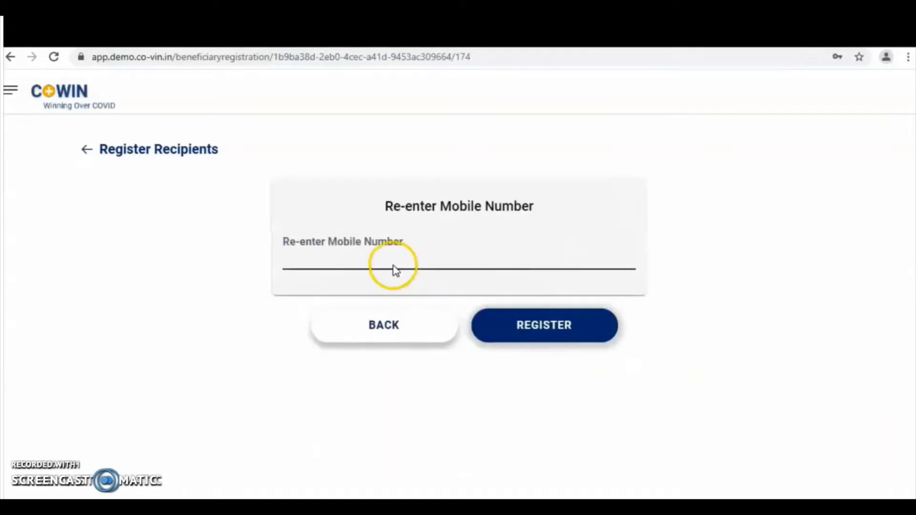
pyautogui.write('888')
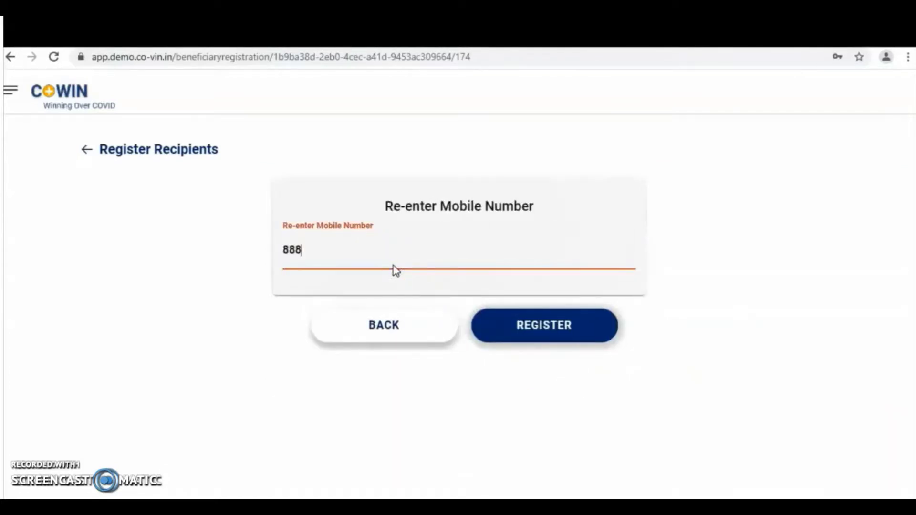
pyautogui.write('87777')
pyautogui.write('90')
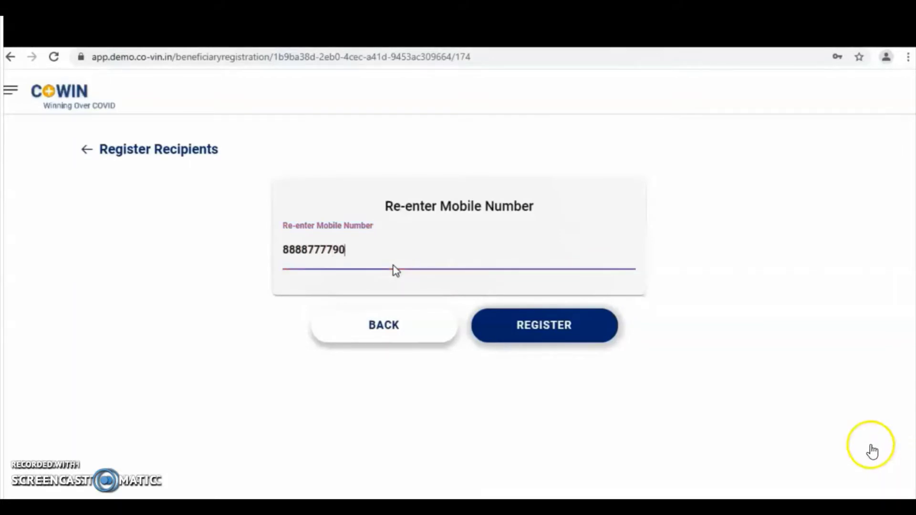
# Register the 1976-born female beneficiary.
pyautogui.click(529, 328)
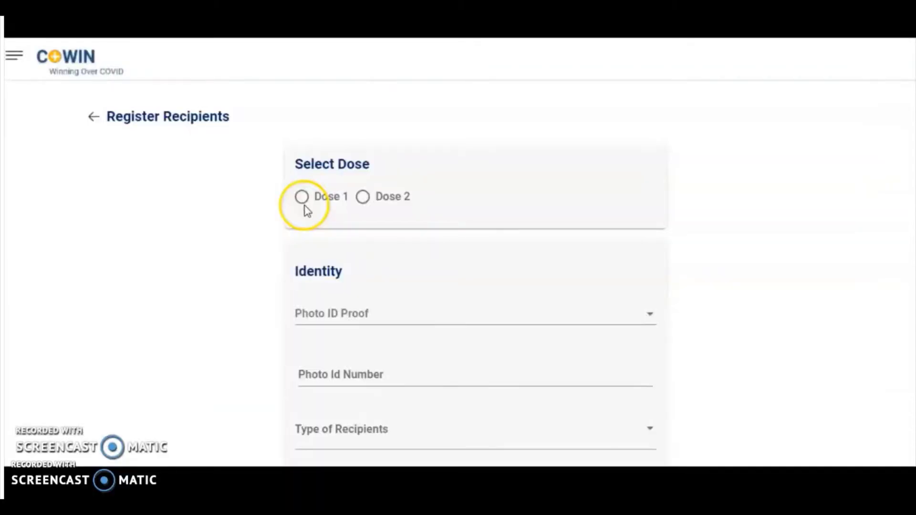
# Select Dose 1, choose Aadhaar Card as photo ID and enter the Aadhaar number.
pyautogui.click(304, 207)
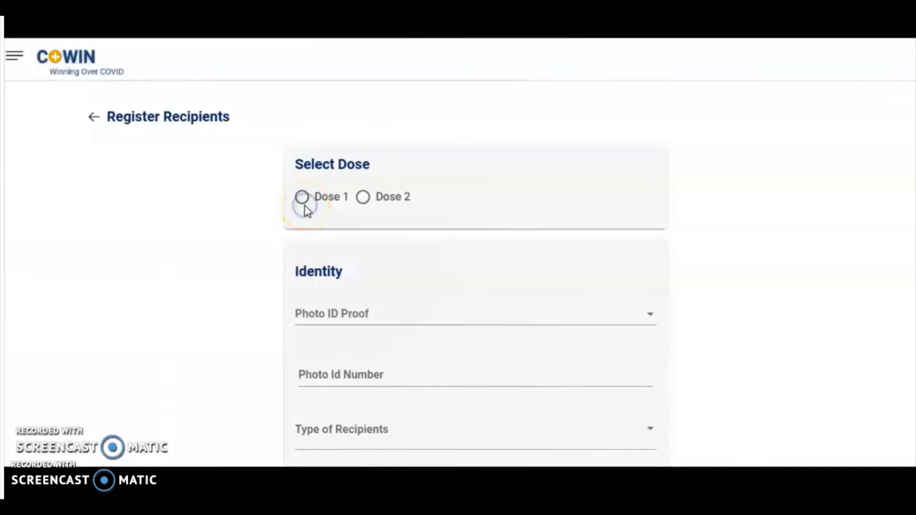
pyautogui.click(305, 206)
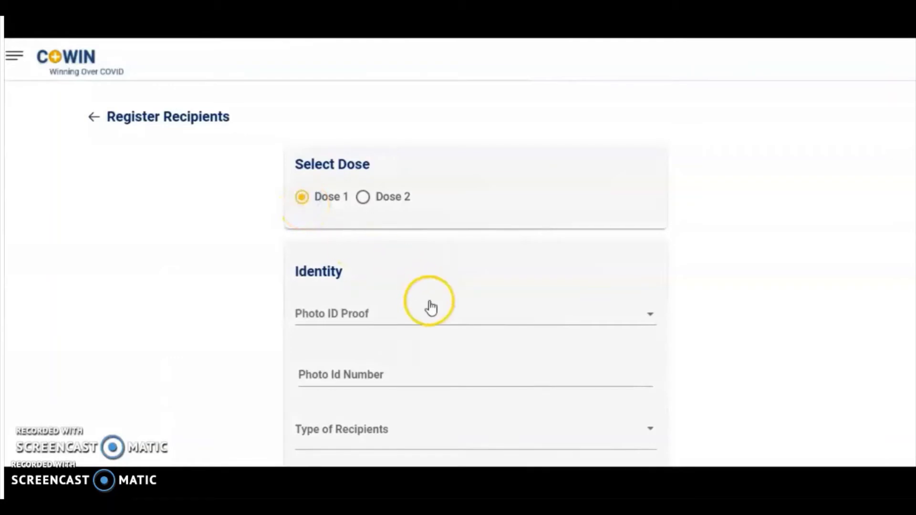
pyautogui.click(431, 307)
pyautogui.click(430, 307)
pyautogui.click(421, 399)
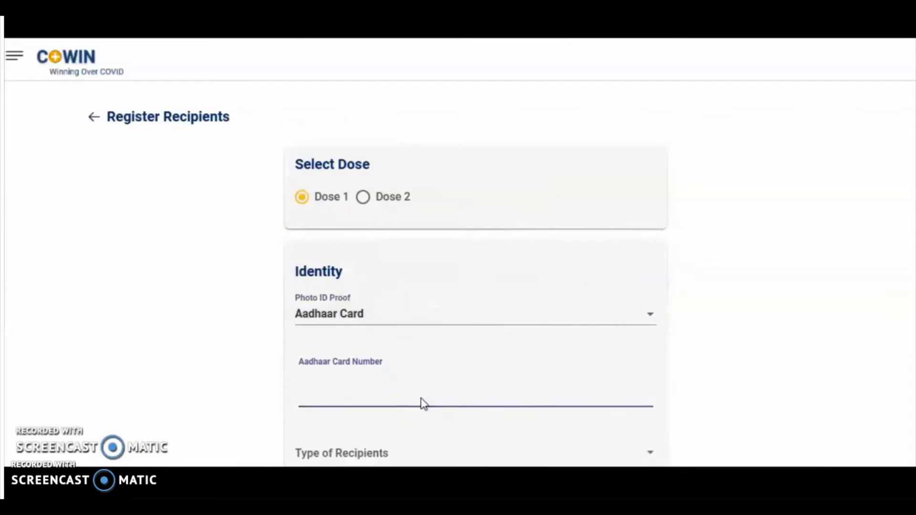
pyautogui.click(424, 404)
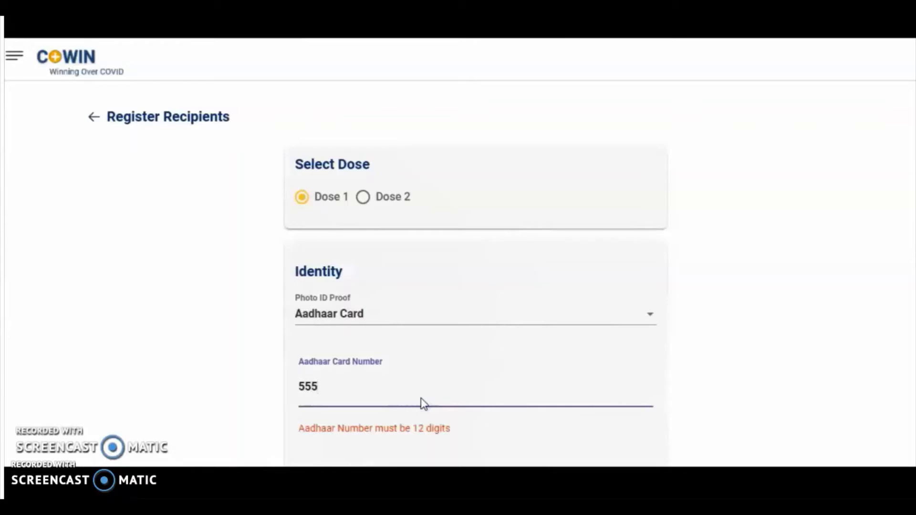
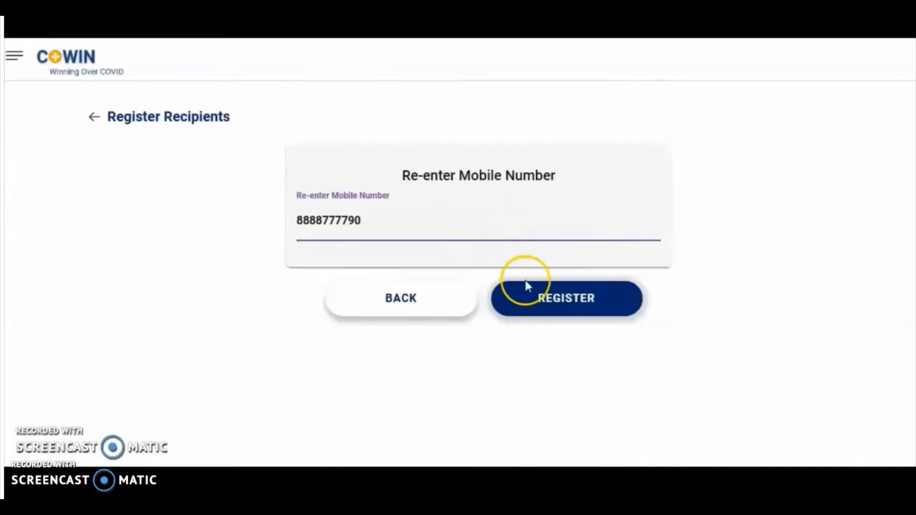
# Register the 1974-born Aadhaar beneficiary and scroll to the three scheduled recipients.
pyautogui.click(552, 299)
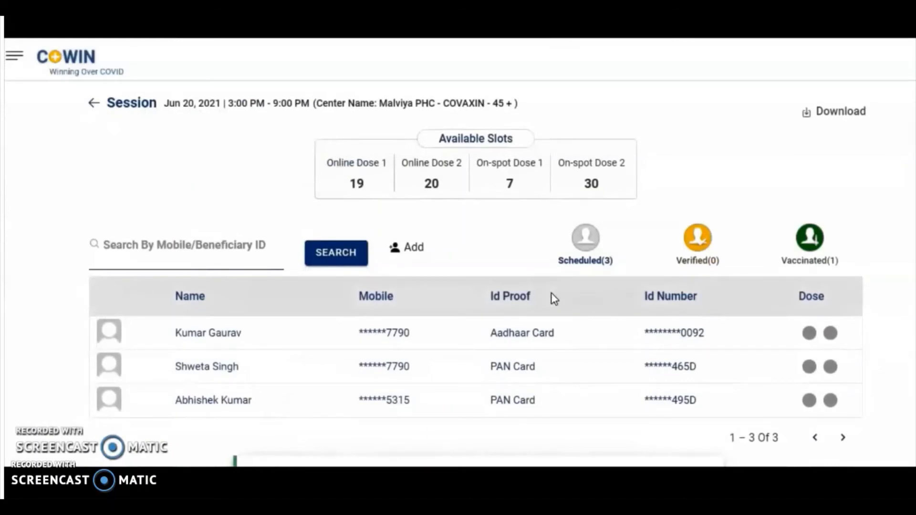
pyautogui.scroll(-1, 458, 267)
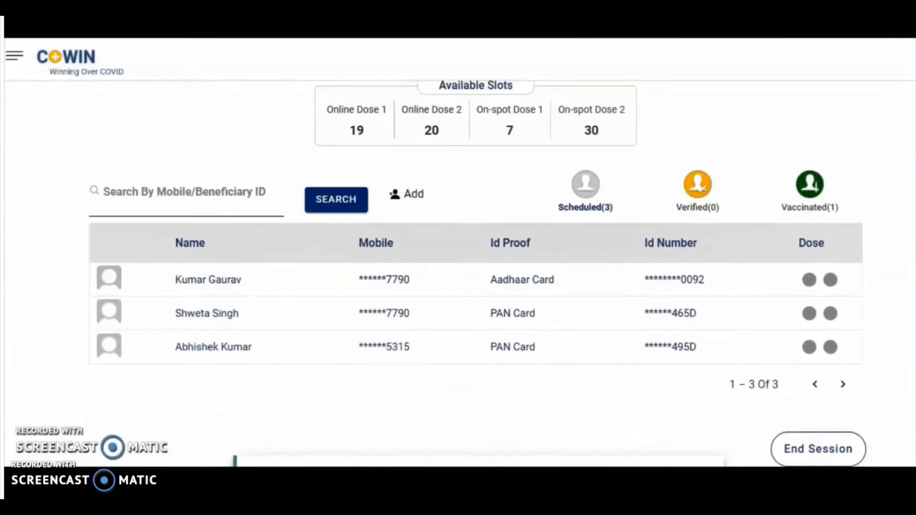
# Add another Dose 1 recipient with Aadhaar Card as the photo ID proof.
pyautogui.click(411, 197)
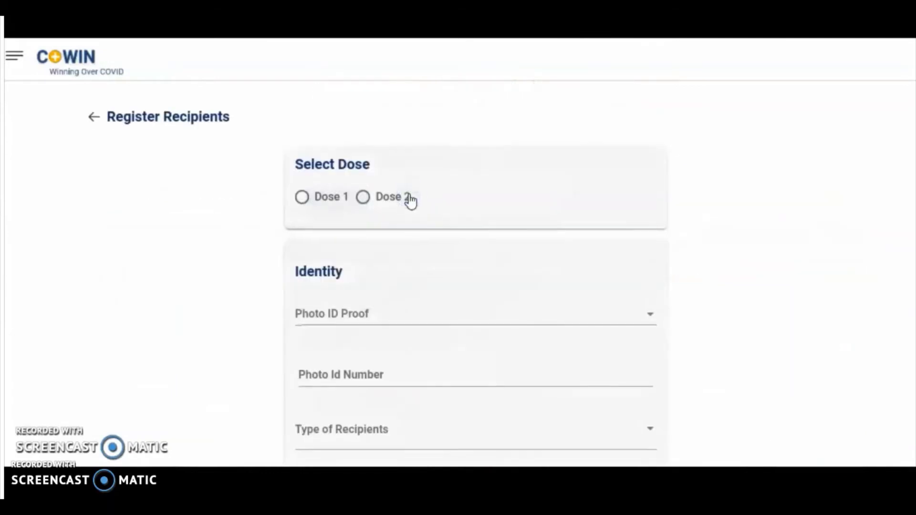
pyautogui.scroll(-1, 773, 221)
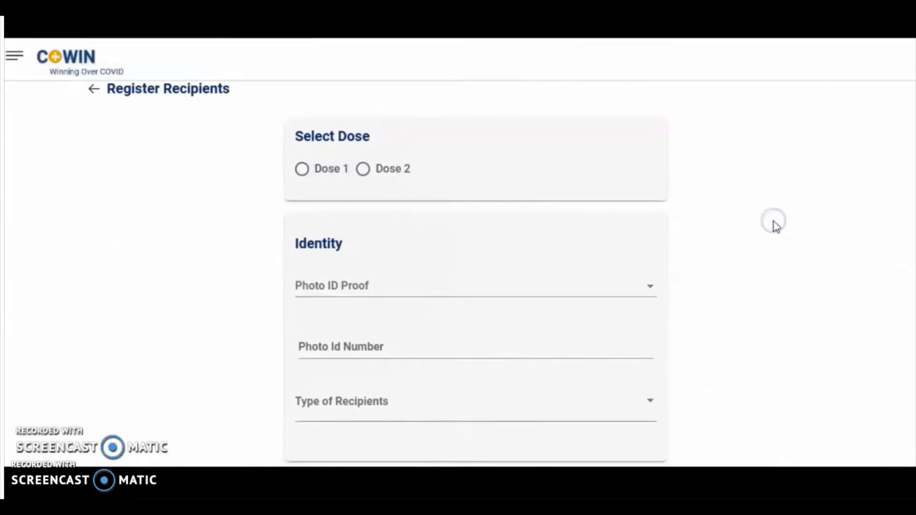
pyautogui.scroll(-1, 776, 227)
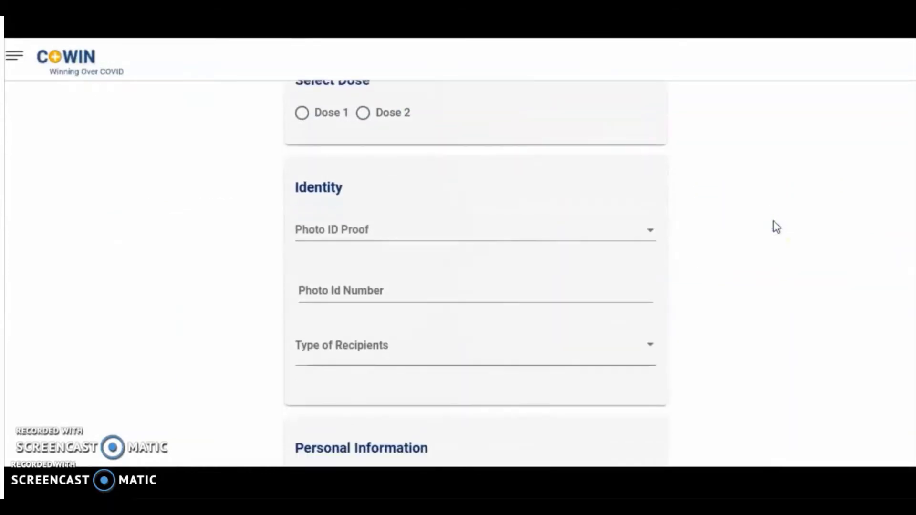
pyautogui.click(305, 115)
pyautogui.click(375, 226)
pyautogui.click(376, 223)
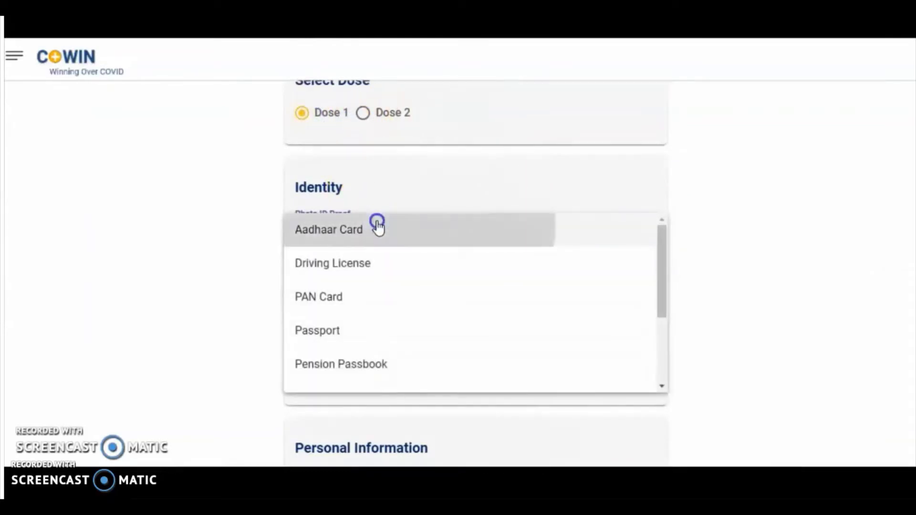
# Enter the Aadhaar number, birth year 1976 and mobile number, then proceed to OTP verification.
pyautogui.click(378, 292)
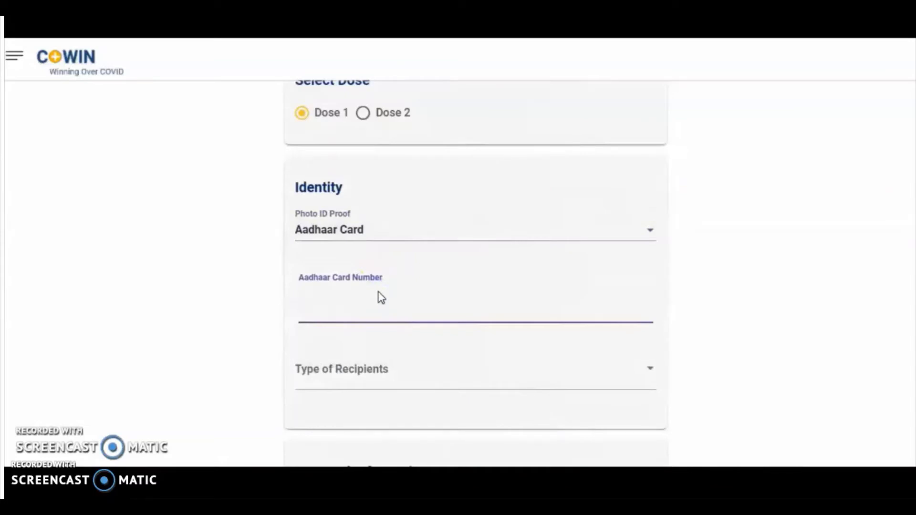
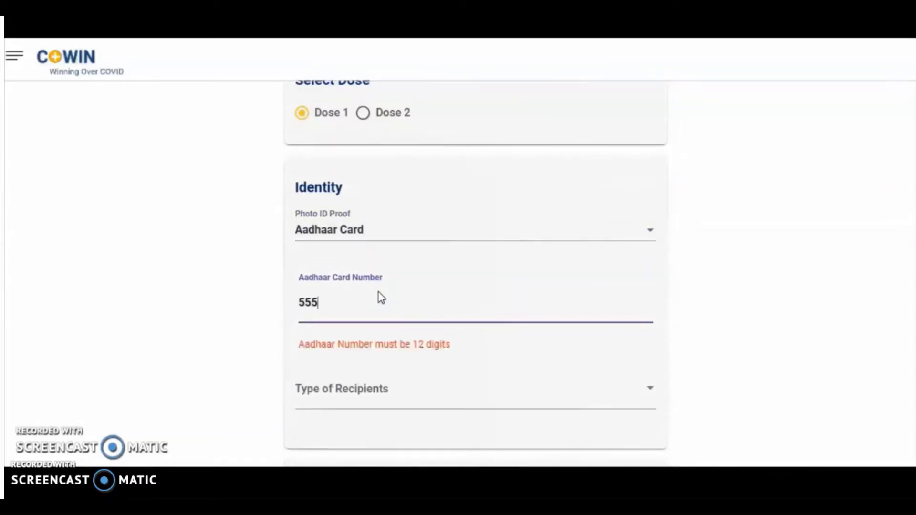
pyautogui.click(441, 365)
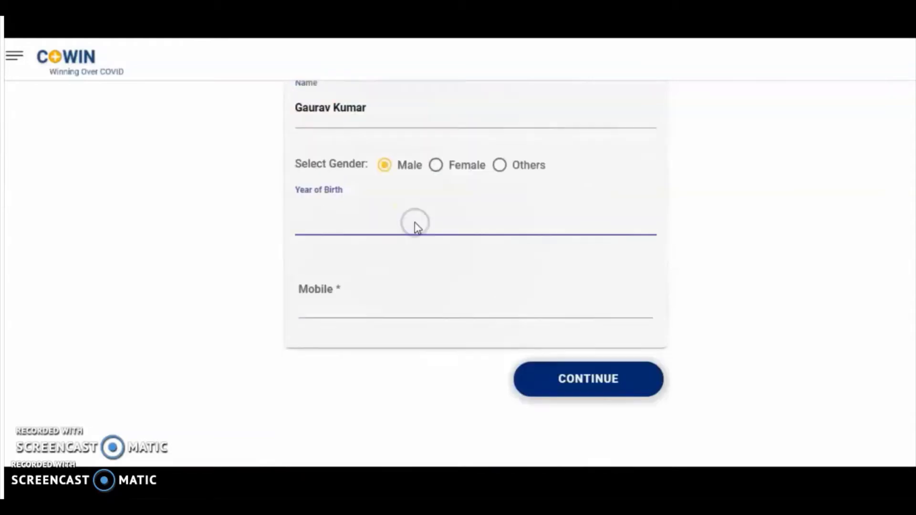
pyautogui.write('19')
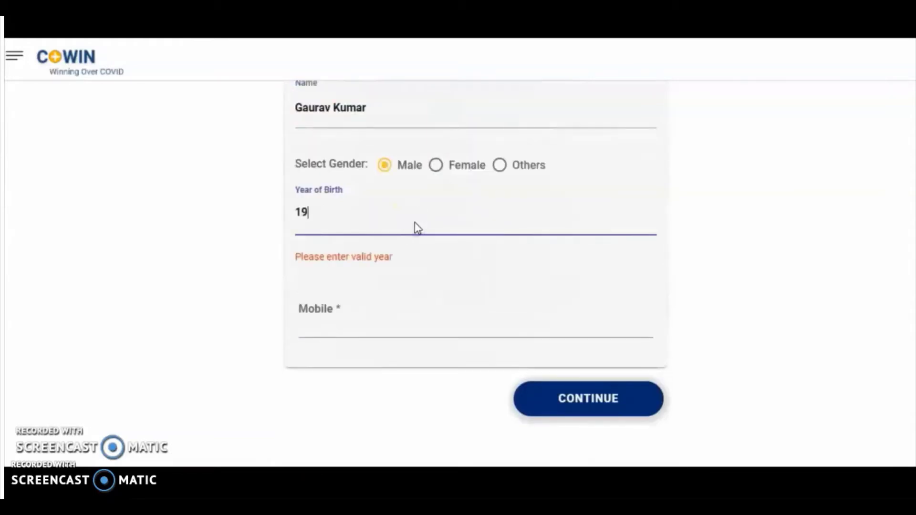
pyautogui.write('76')
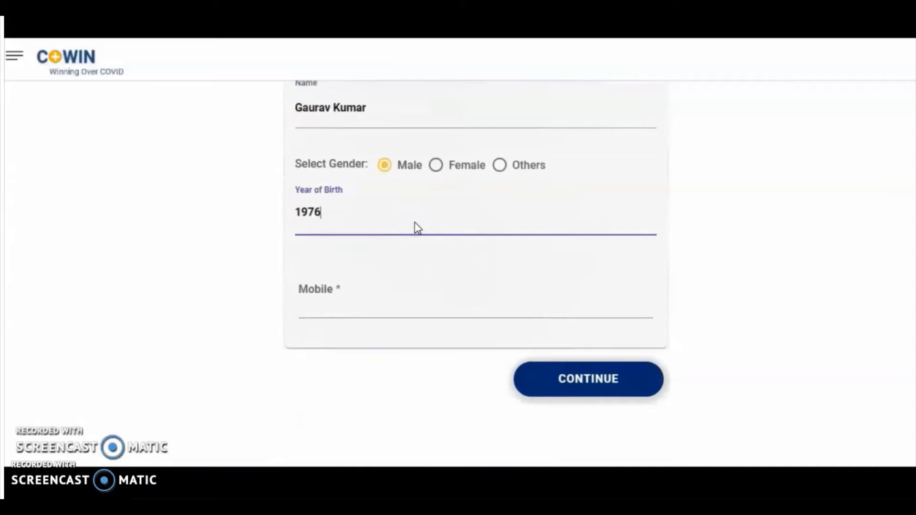
pyautogui.click(384, 302)
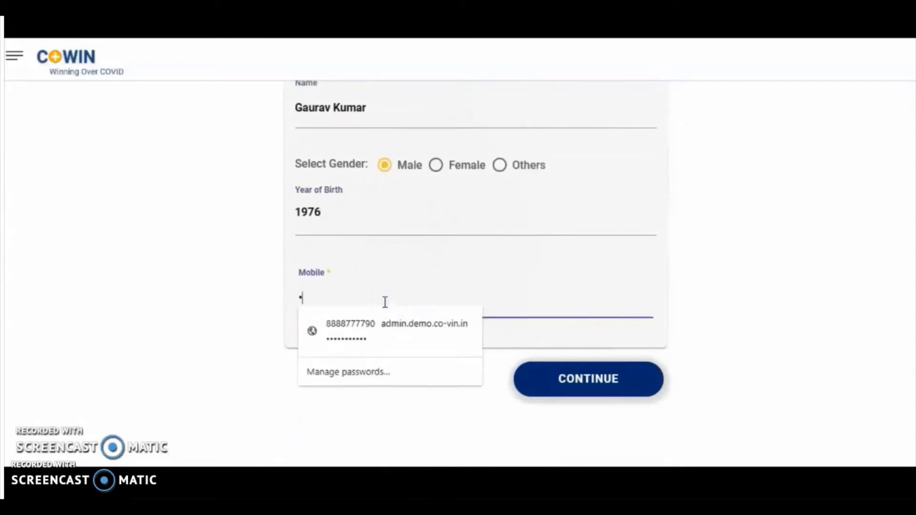
pyautogui.write('888')
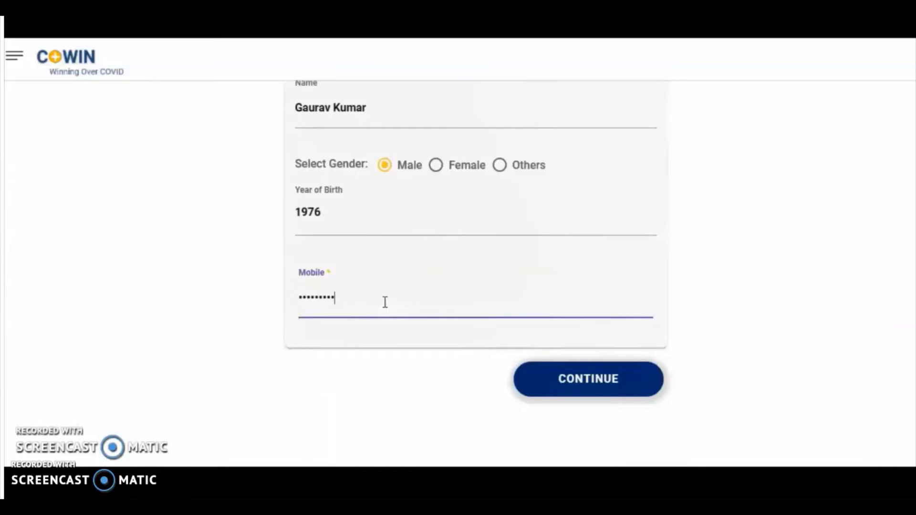
pyautogui.click(589, 380)
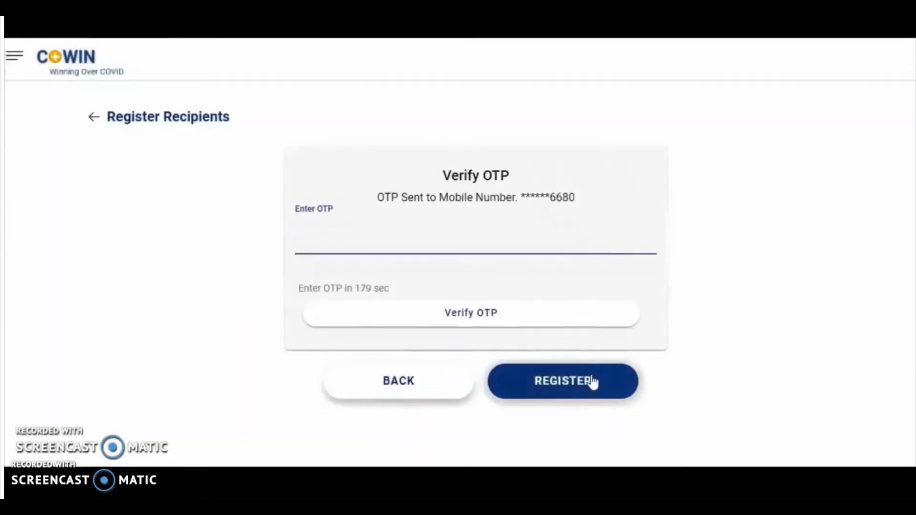
pyautogui.click(593, 382)
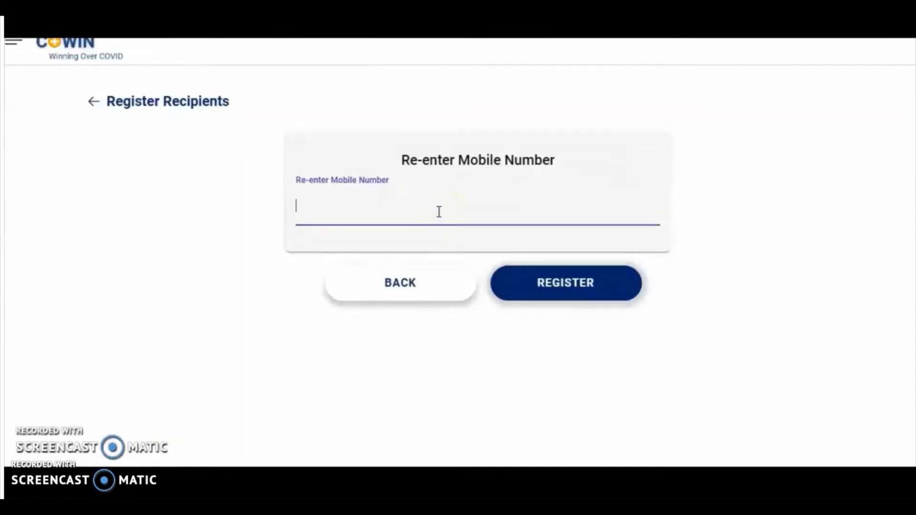
pyautogui.write('7777')
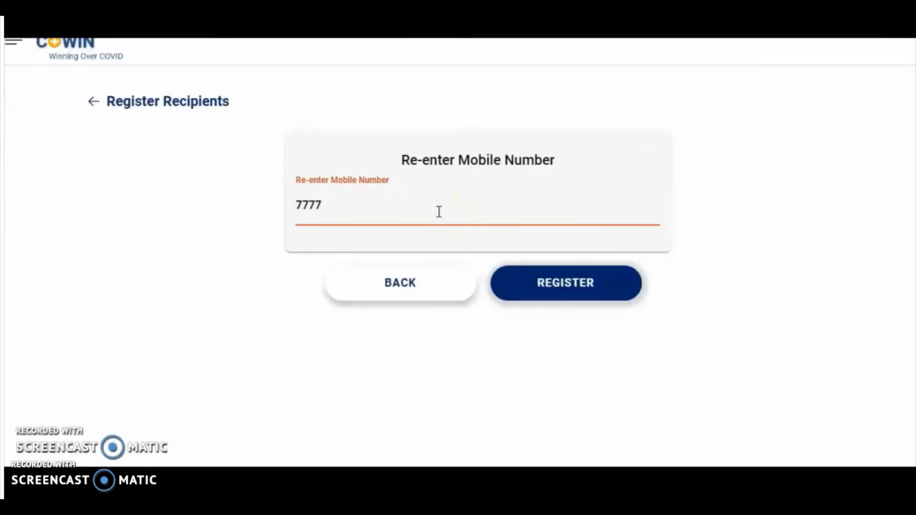
pyautogui.write('66668')
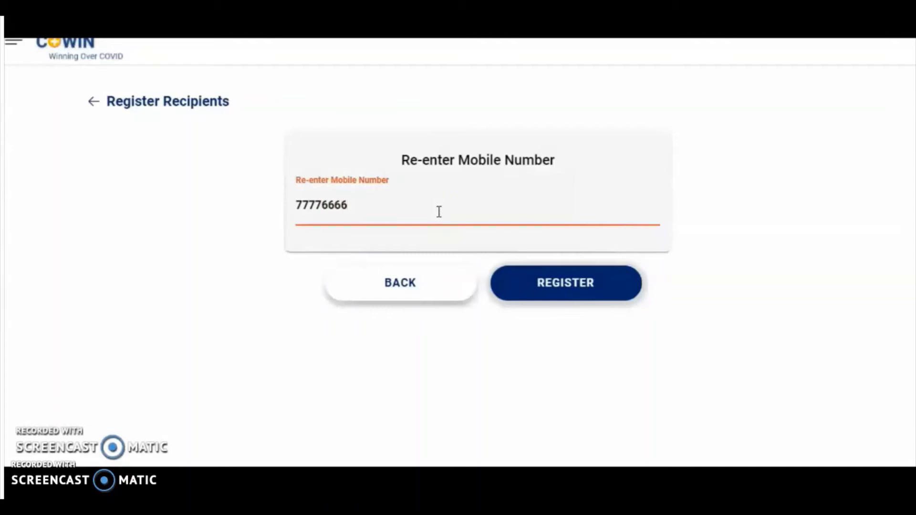
pyautogui.write('0')
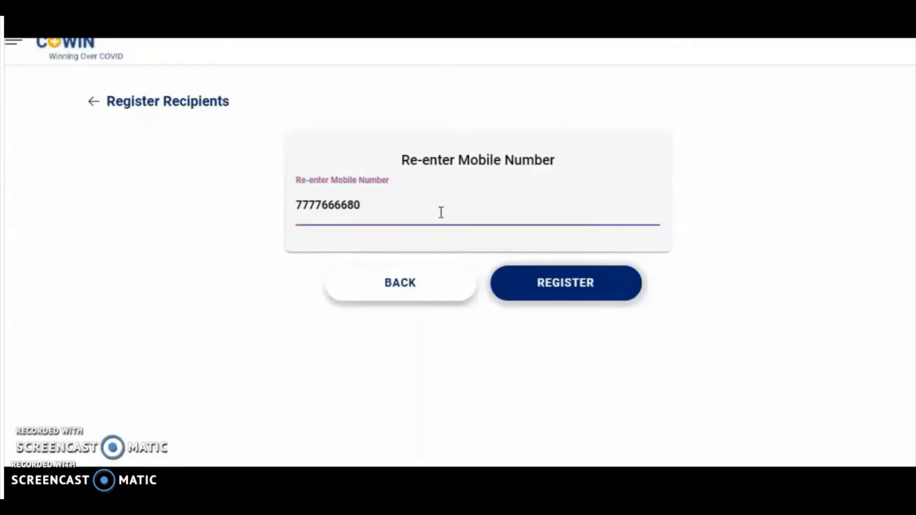
pyautogui.click(578, 297)
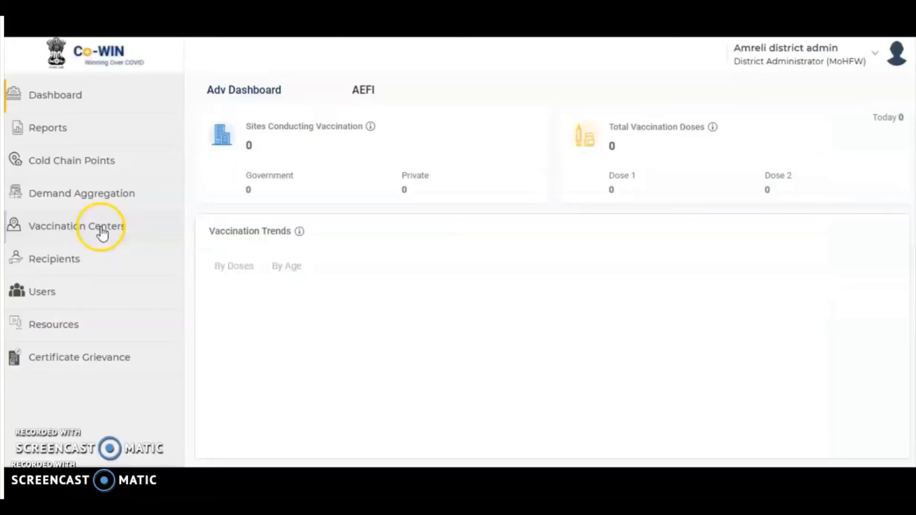
# Open Malviya PHC's Manage Session page from the Vaccination Centers list.
pyautogui.click(102, 229)
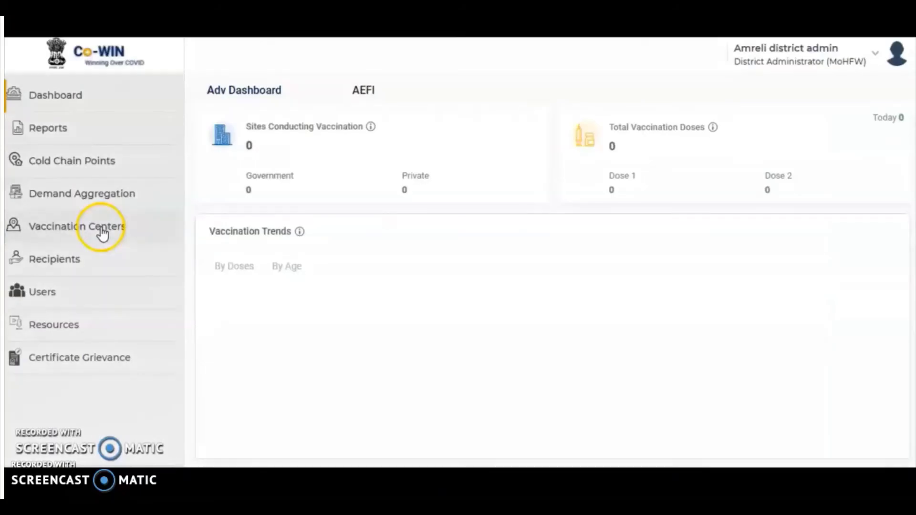
pyautogui.scroll(-1, 582, 234)
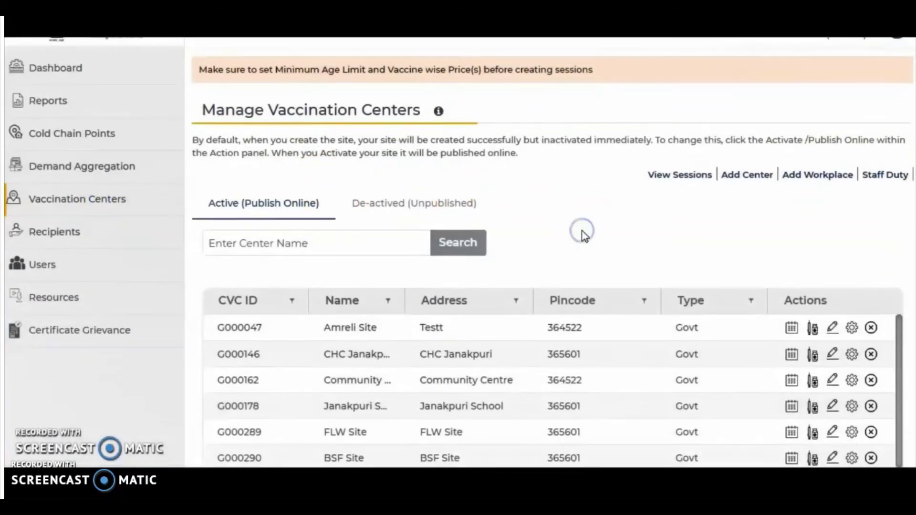
pyautogui.scroll(-3, 583, 231)
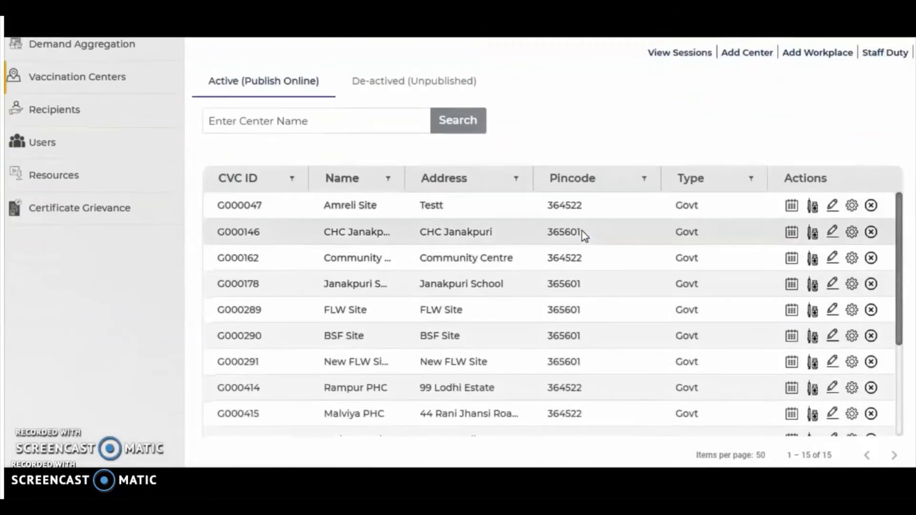
pyautogui.click(792, 413)
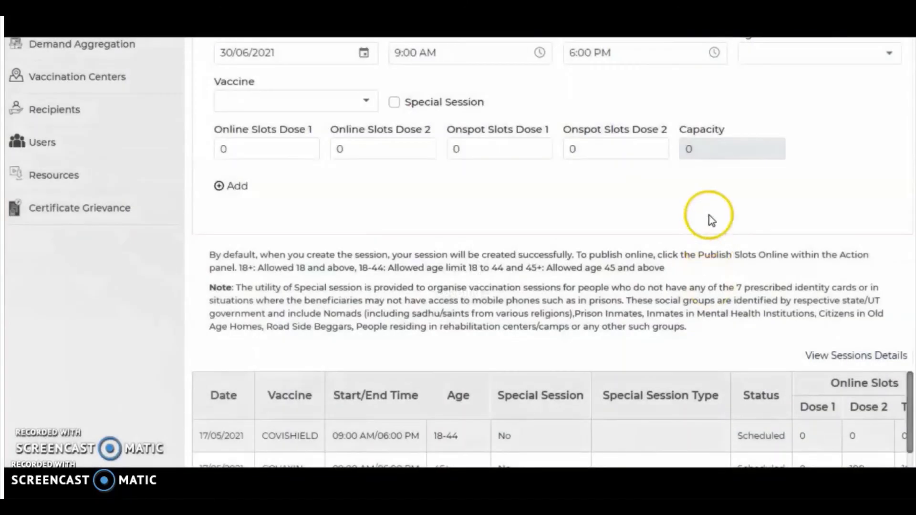
pyautogui.scroll(3, 553, 253)
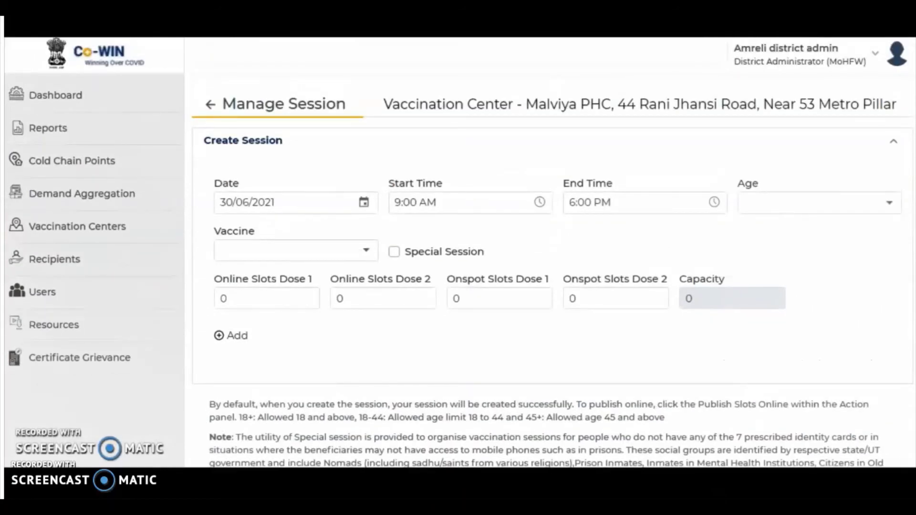
pyautogui.scroll(-1, 554, 252)
# Set the new session's age range to 18+ and vaccine to COVAXIN.
pyautogui.scroll(-1, 900, 92)
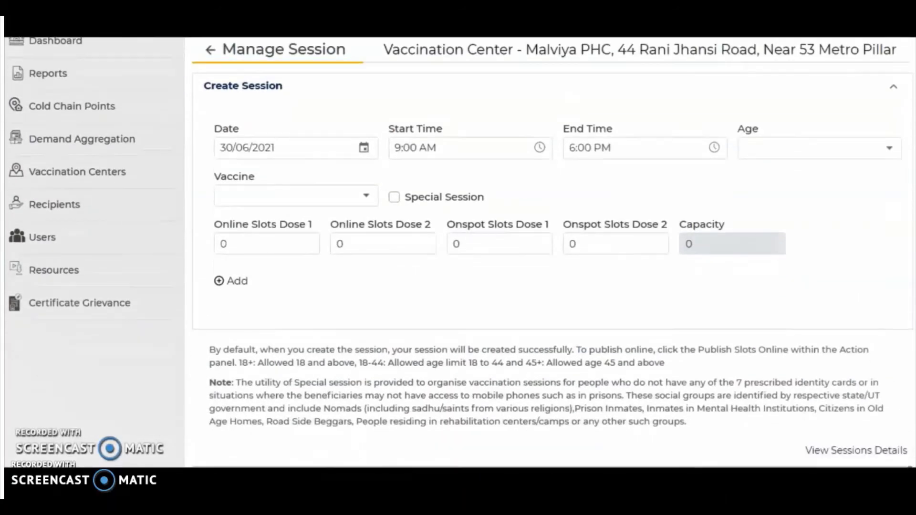
pyautogui.click(802, 153)
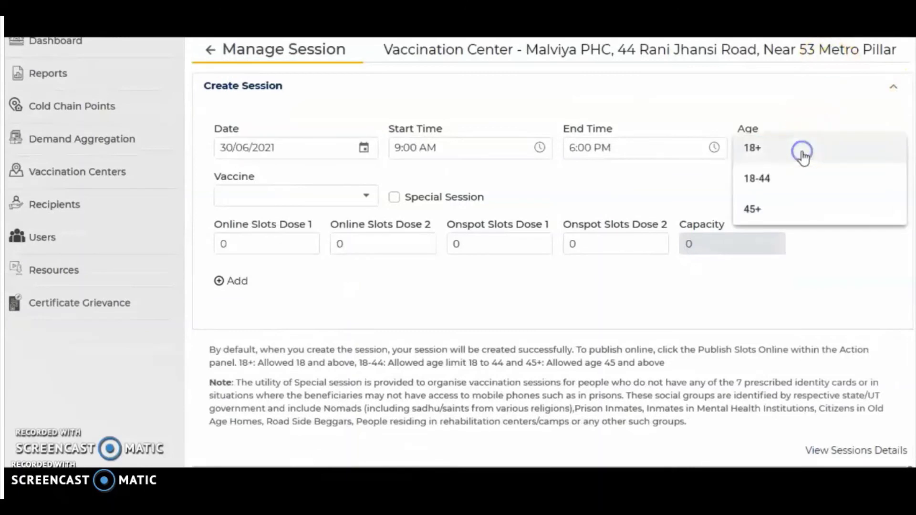
pyautogui.click(764, 147)
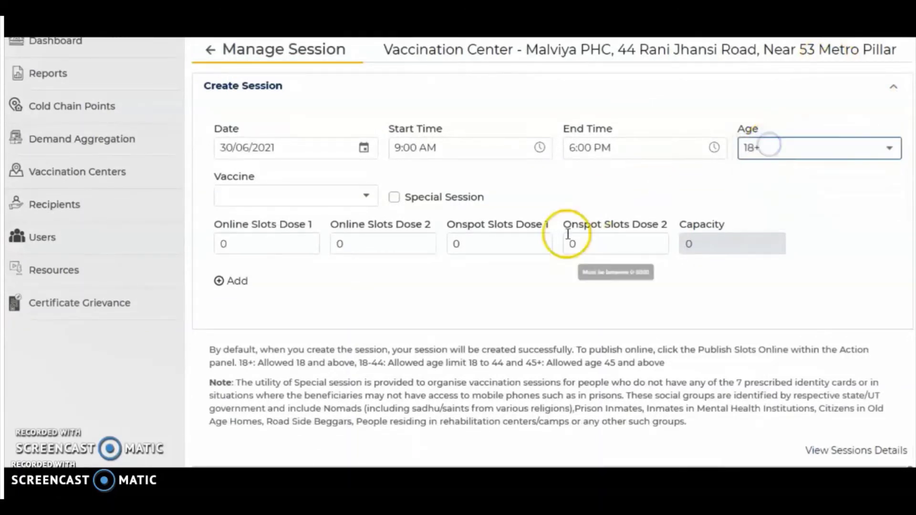
pyautogui.click(353, 201)
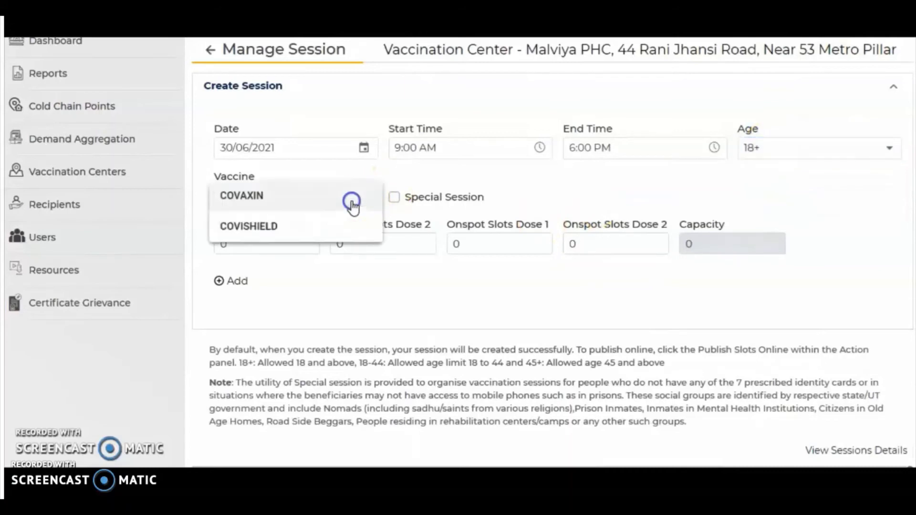
pyautogui.click(352, 202)
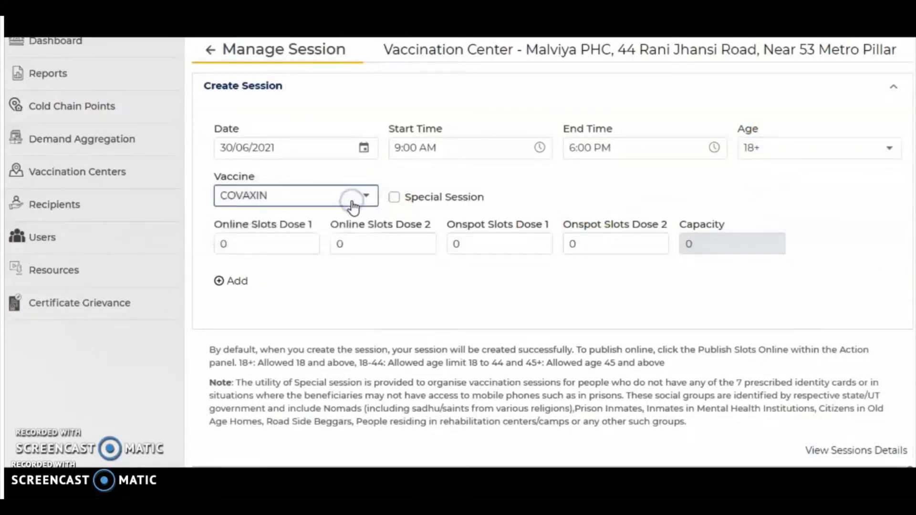
# Enter 50, 50, 25 and 25 slots and add the 150-capacity session.
pyautogui.click(309, 252)
pyautogui.doubleClick(309, 250)
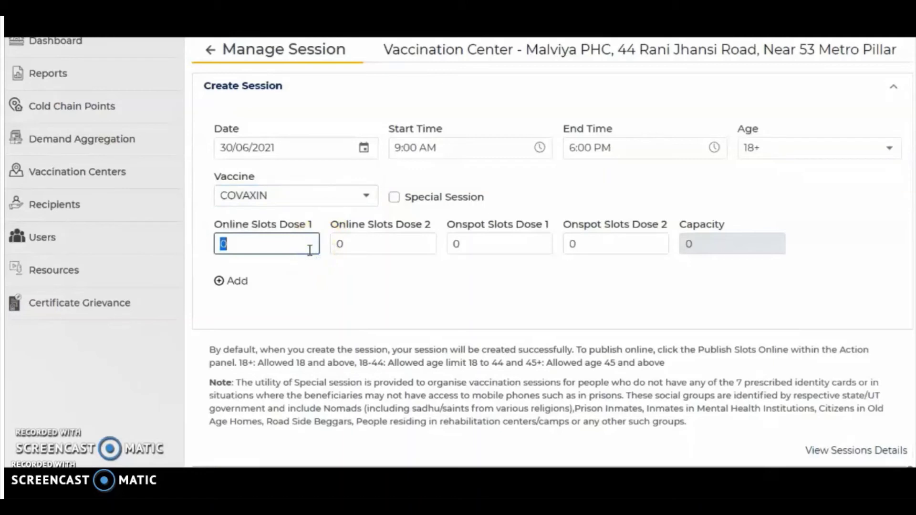
pyautogui.write('50')
pyautogui.press('Tab')
pyautogui.write('5')
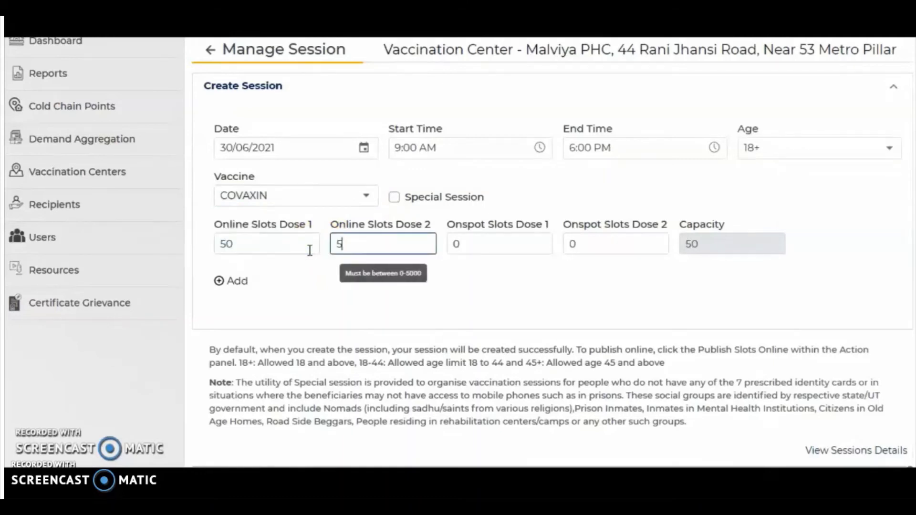
pyautogui.write('0')
pyautogui.press('Tab')
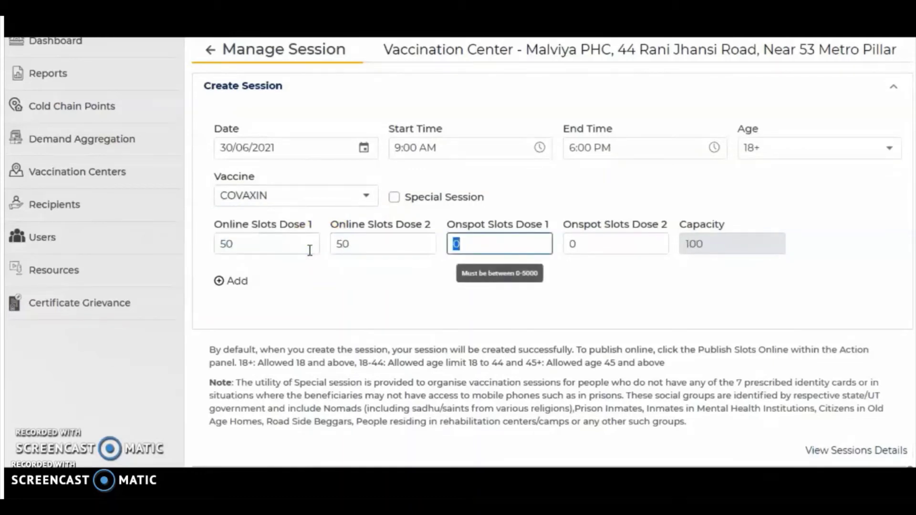
pyautogui.write('25')
pyautogui.press('Tab')
pyautogui.write('25')
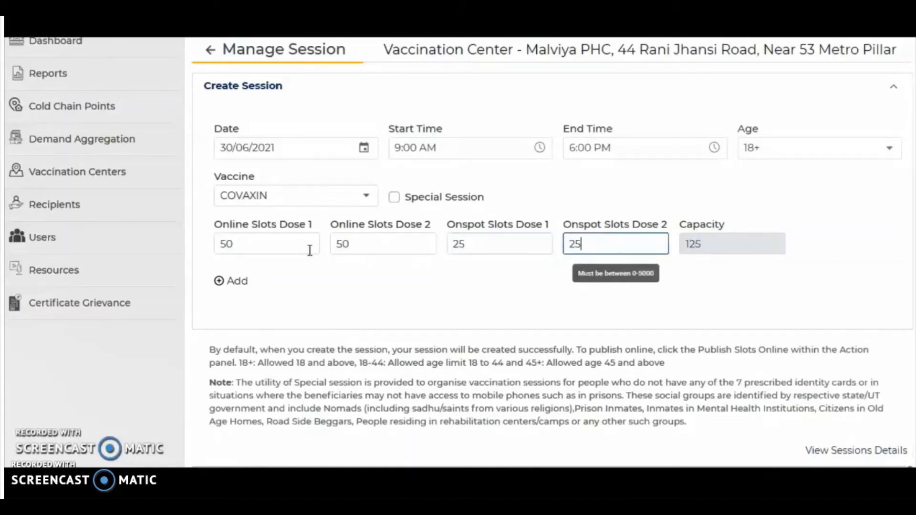
pyautogui.click(304, 290)
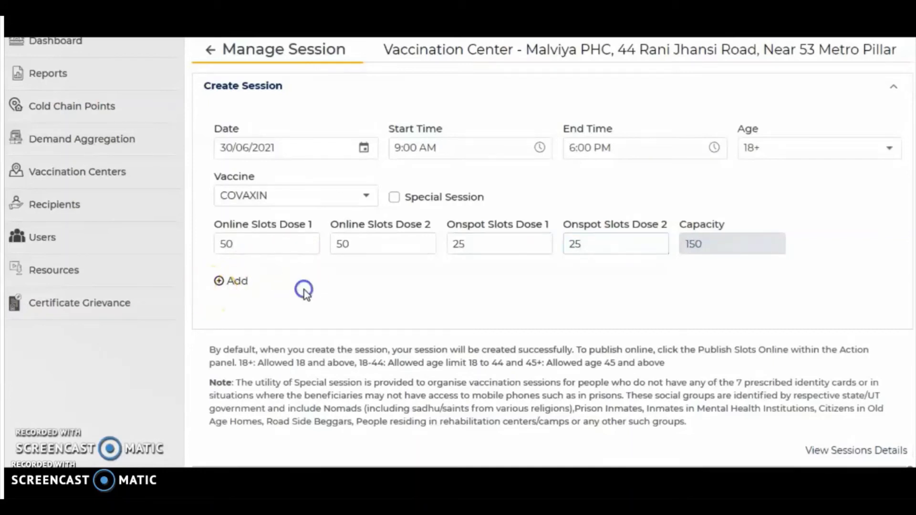
pyautogui.click(235, 285)
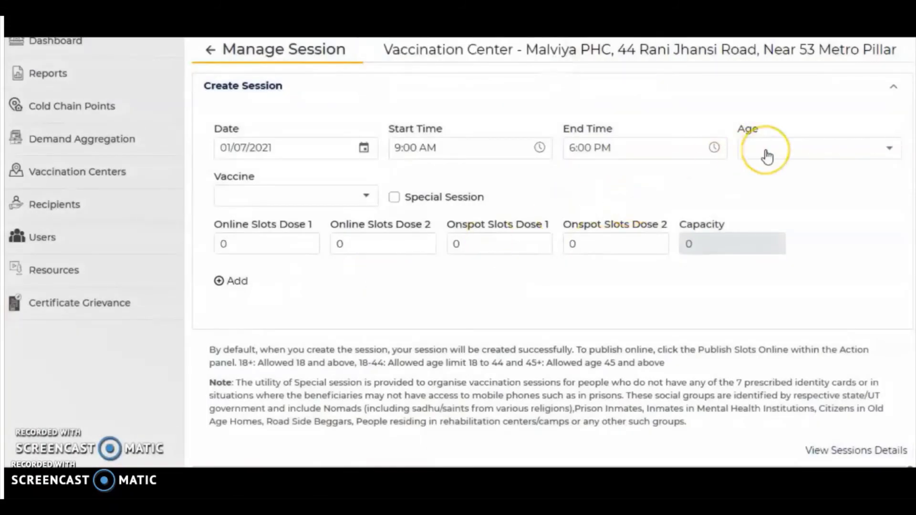
# Set the session date to 30 June 2021, age 18-44, vaccine COVAXIN.
pyautogui.click(370, 149)
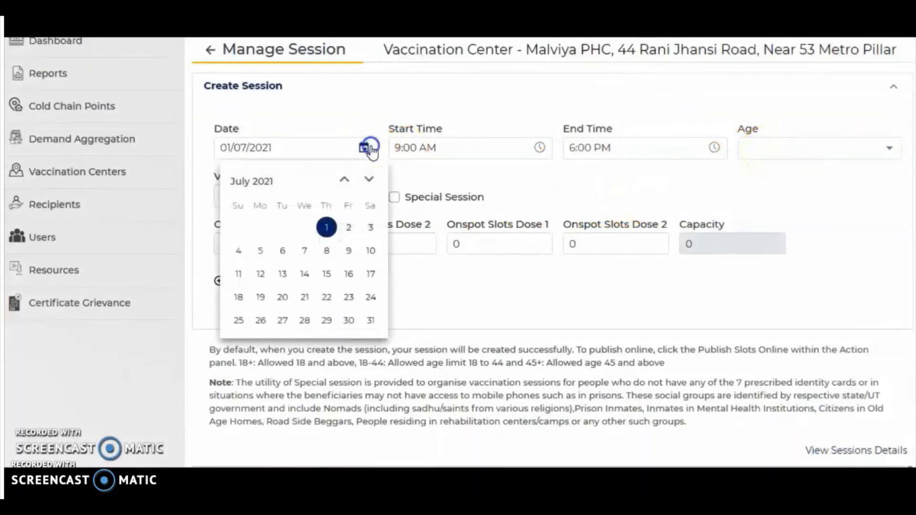
pyautogui.click(344, 180)
pyautogui.click(305, 320)
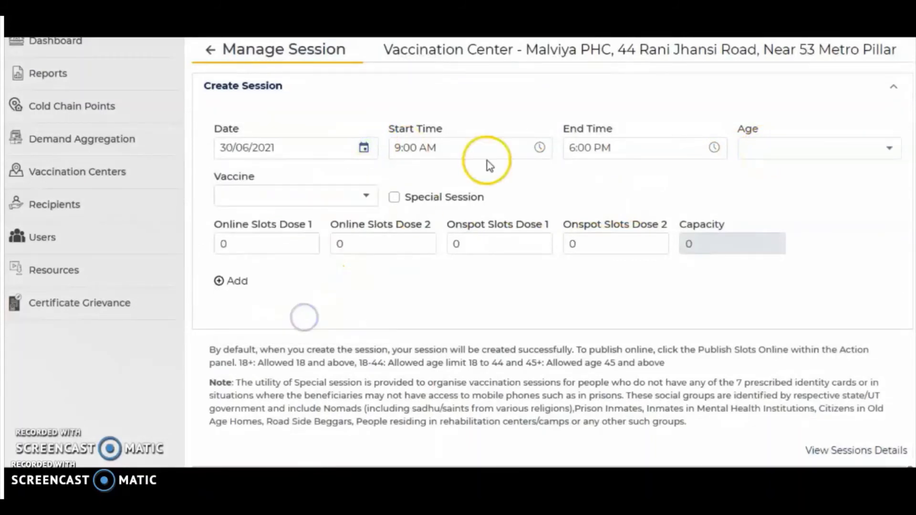
pyautogui.click(756, 157)
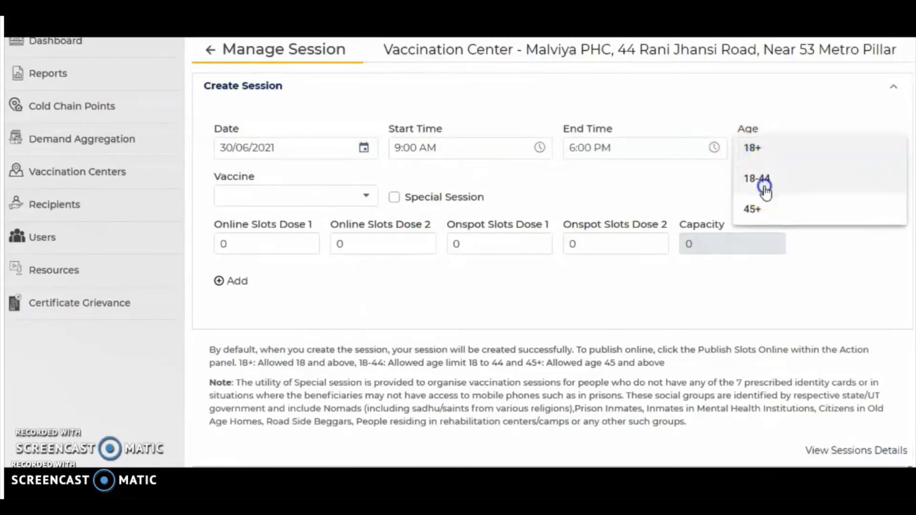
pyautogui.click(759, 181)
pyautogui.click(295, 201)
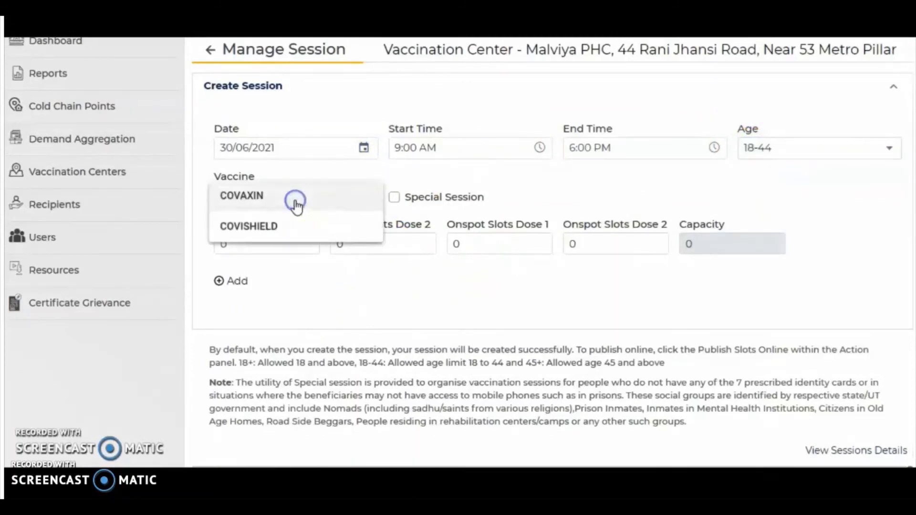
pyautogui.click(296, 202)
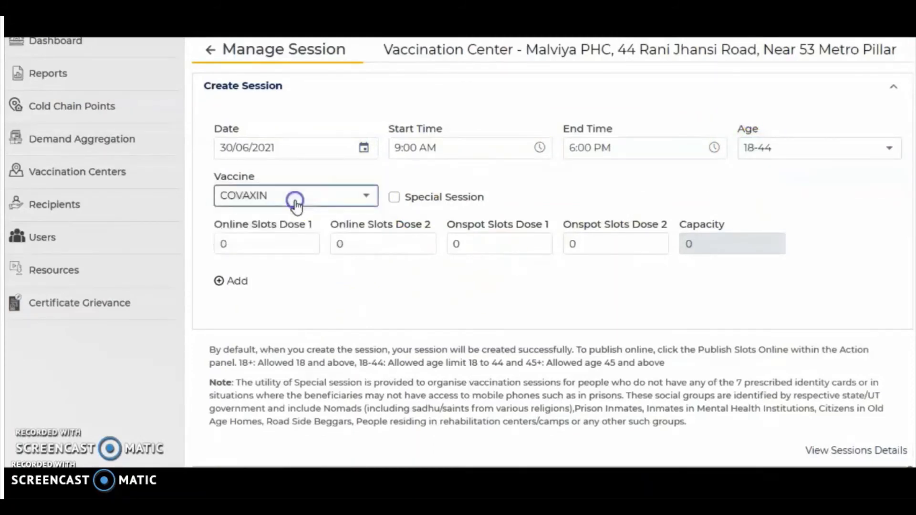
# Enter 50 in all four slot fields and attempt adding the session.
pyautogui.doubleClick(279, 248)
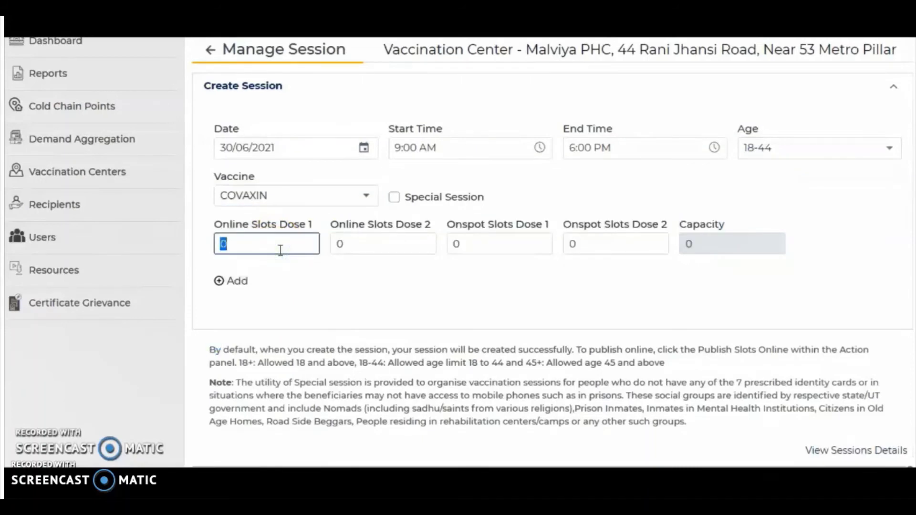
pyautogui.write('5')
pyautogui.press('Tab')
pyautogui.write('50')
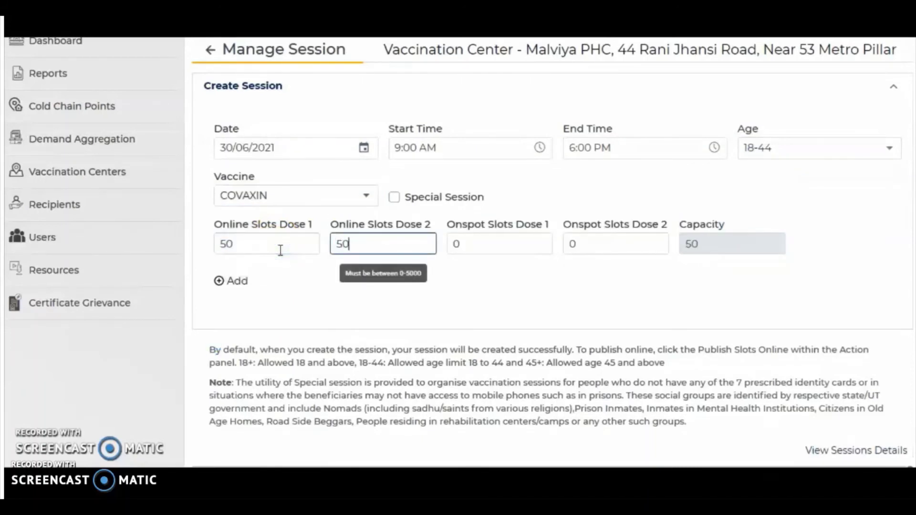
pyautogui.press('Tab')
pyautogui.write('50')
pyautogui.press('Tab')
pyautogui.write('50')
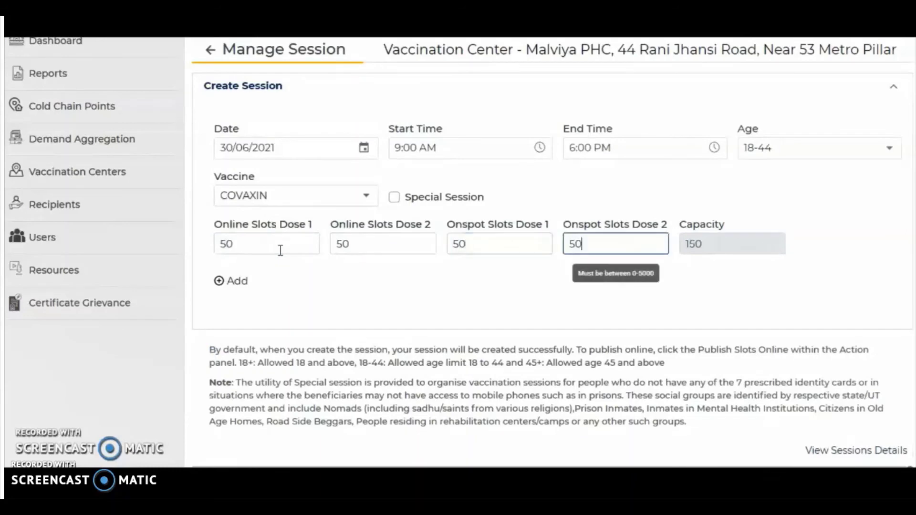
pyautogui.click(273, 293)
pyautogui.click(236, 282)
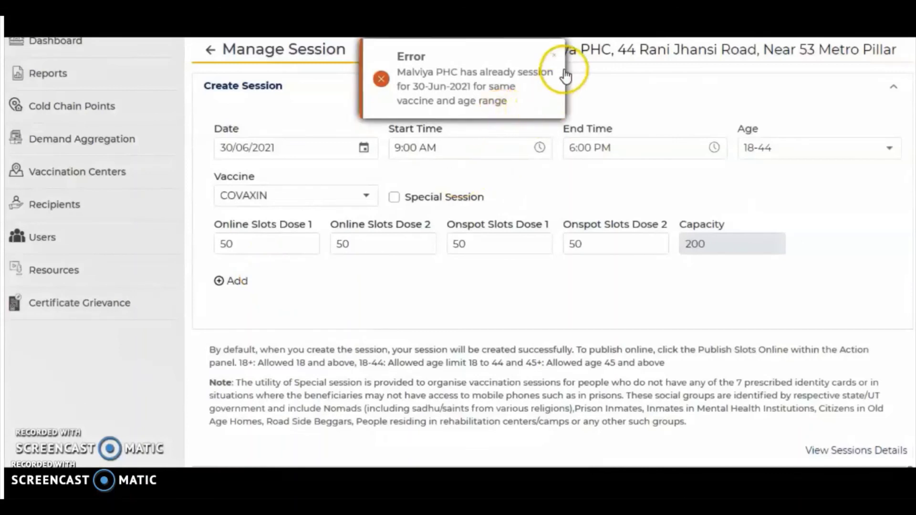
# Dismiss the duplicate-session error and change the age range to 45+.
pyautogui.click(555, 56)
pyautogui.click(782, 149)
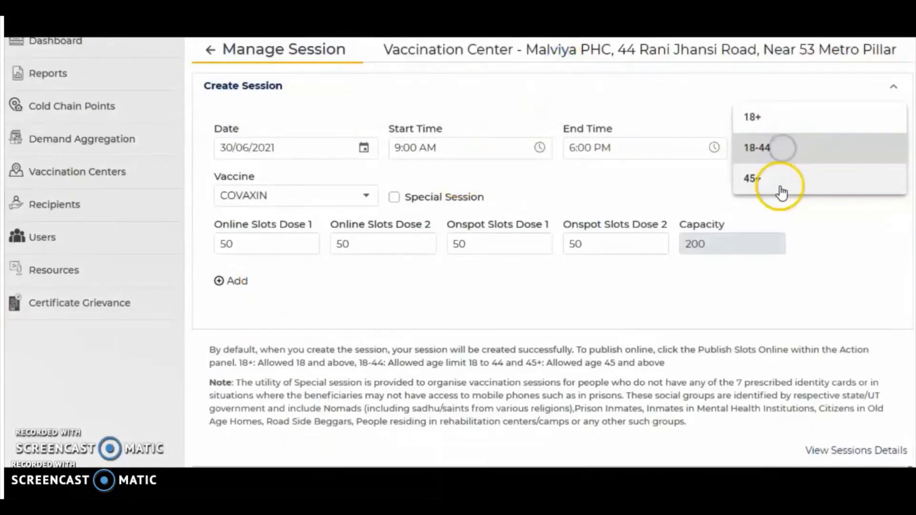
pyautogui.click(780, 188)
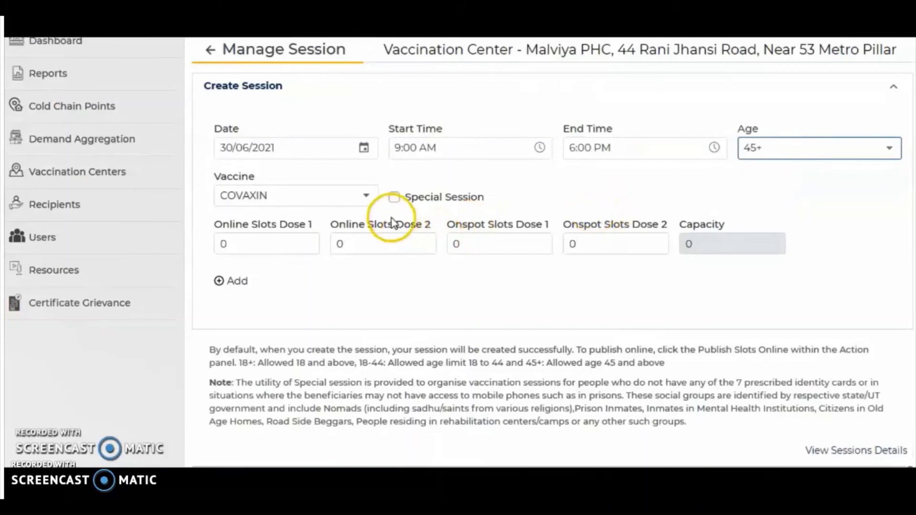
# Enter 50 in each slot field for 200 capacity and attempt adding it.
pyautogui.doubleClick(293, 242)
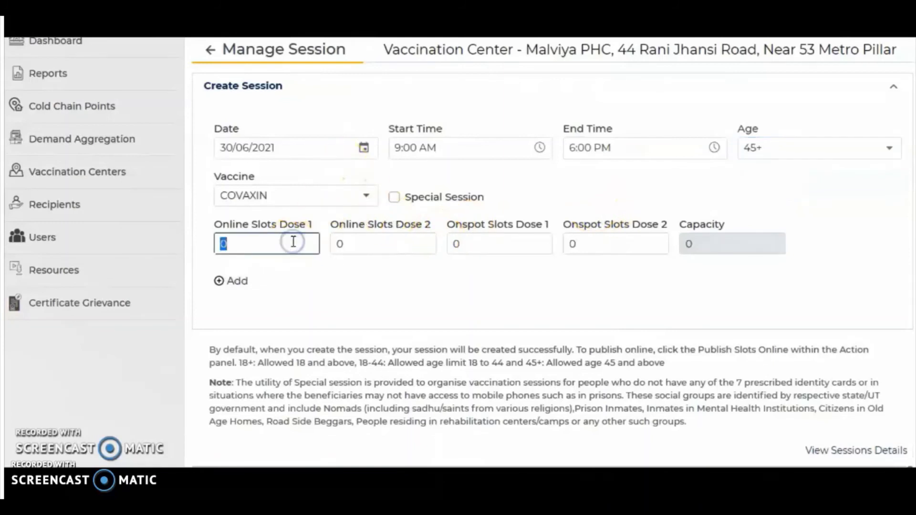
pyautogui.write('5')
pyautogui.press('Tab')
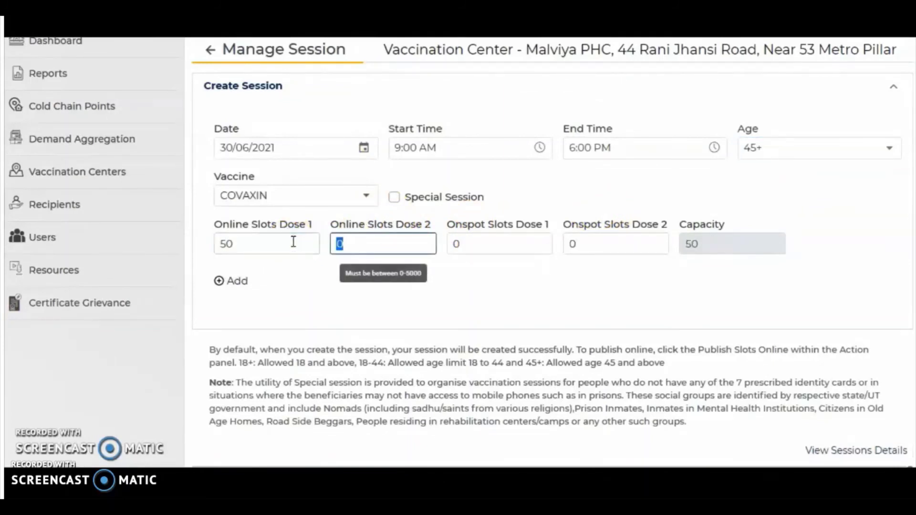
pyautogui.write('50')
pyautogui.press('Tab')
pyautogui.write('50')
pyautogui.press('Tab')
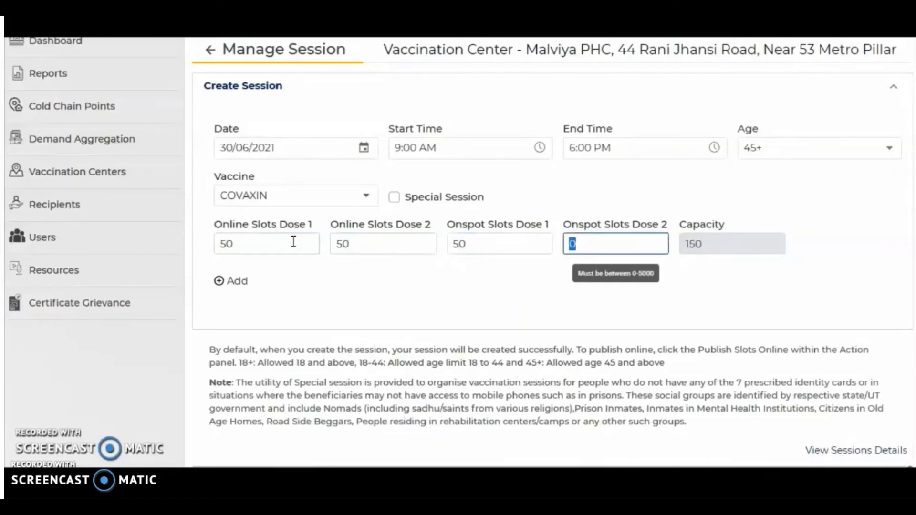
pyautogui.write('50')
pyautogui.click(307, 288)
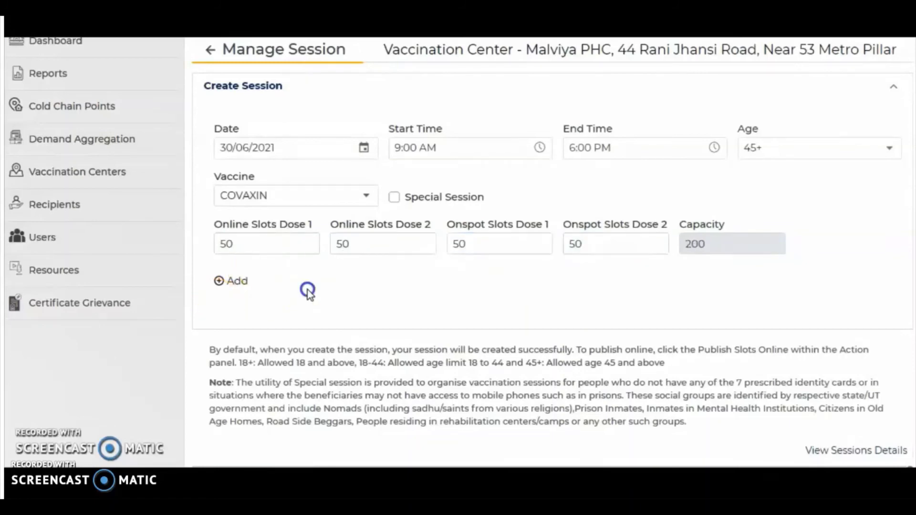
pyautogui.click(244, 285)
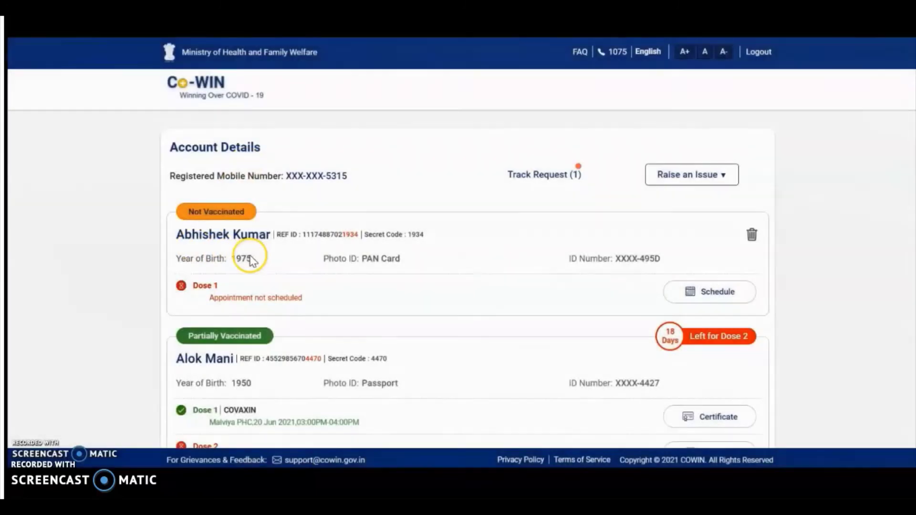
# Start scheduling the first dose for the 1975-born beneficiary.
pyautogui.moveTo(251, 258); pyautogui.dragTo(172, 260)
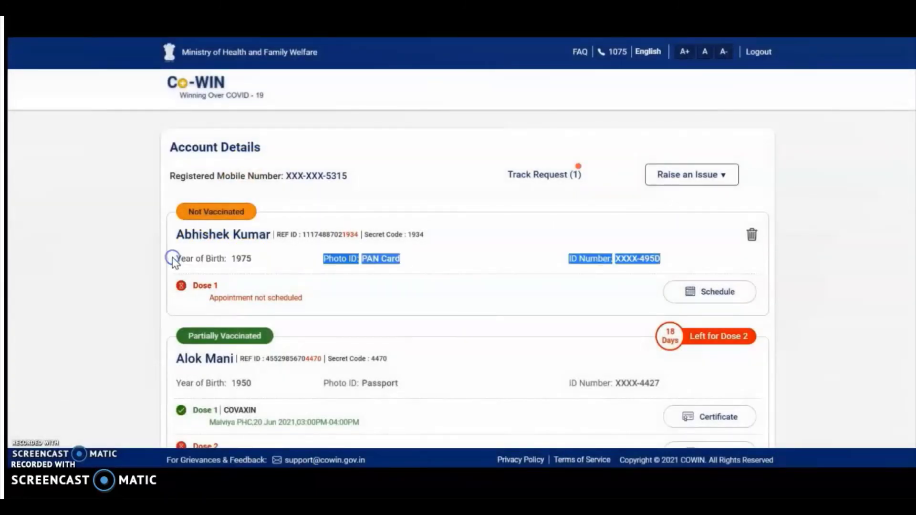
pyautogui.click(357, 298)
pyautogui.click(716, 288)
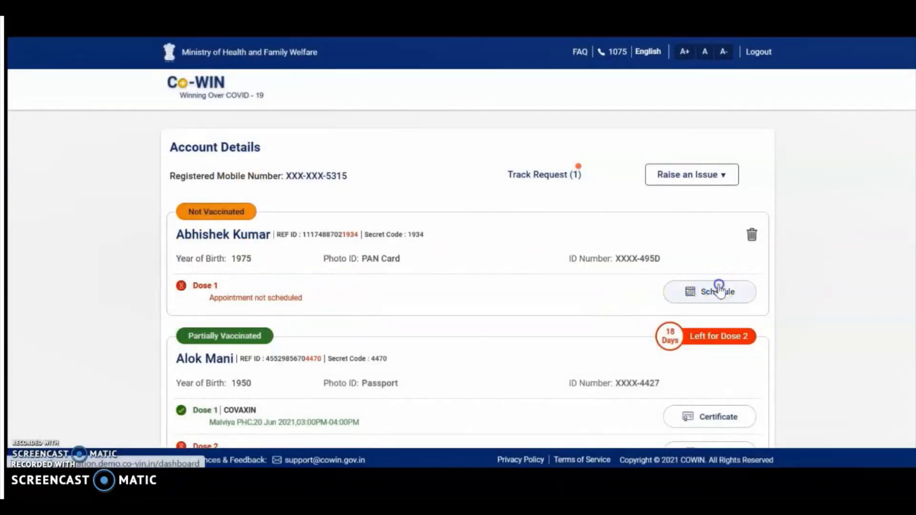
# Search vaccination centres by district for Gujarat, Amreli.
pyautogui.click(355, 218)
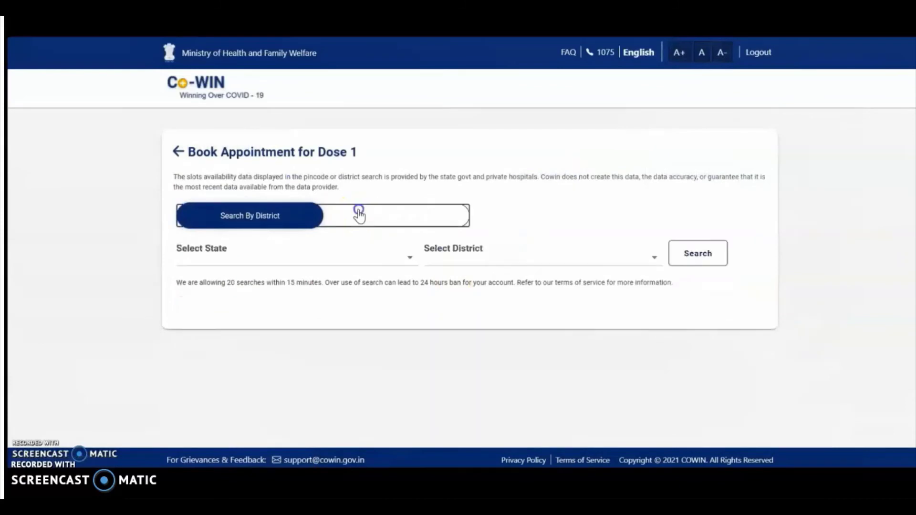
pyautogui.click(287, 263)
pyautogui.scroll(-5, 287, 265)
pyautogui.scroll(-1, 286, 265)
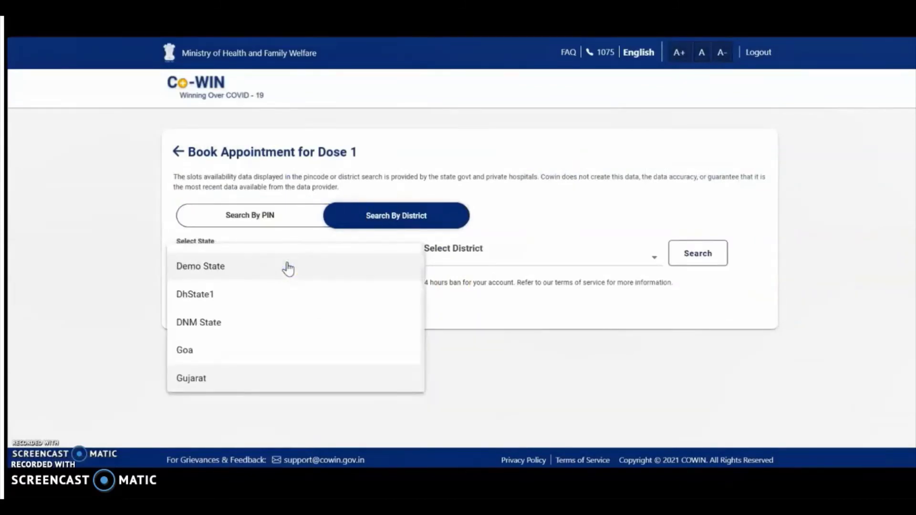
pyautogui.click(278, 377)
pyautogui.click(496, 262)
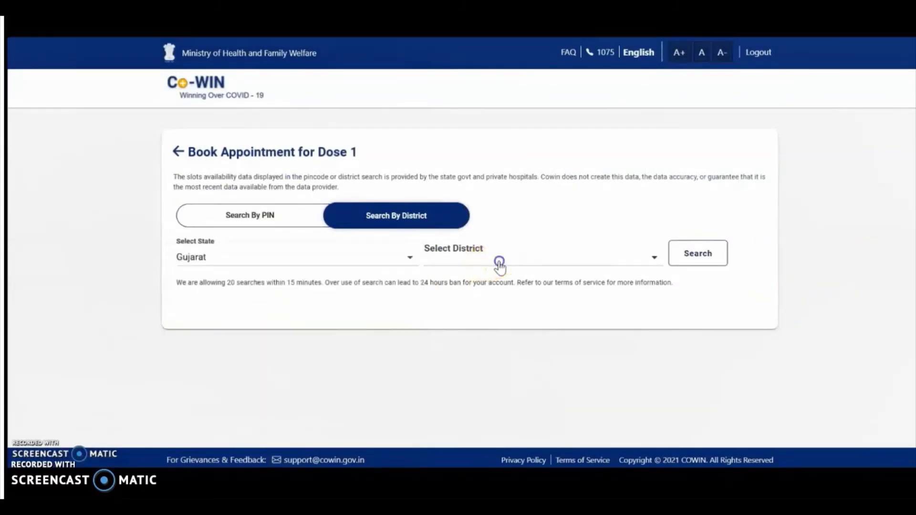
pyautogui.click(495, 312)
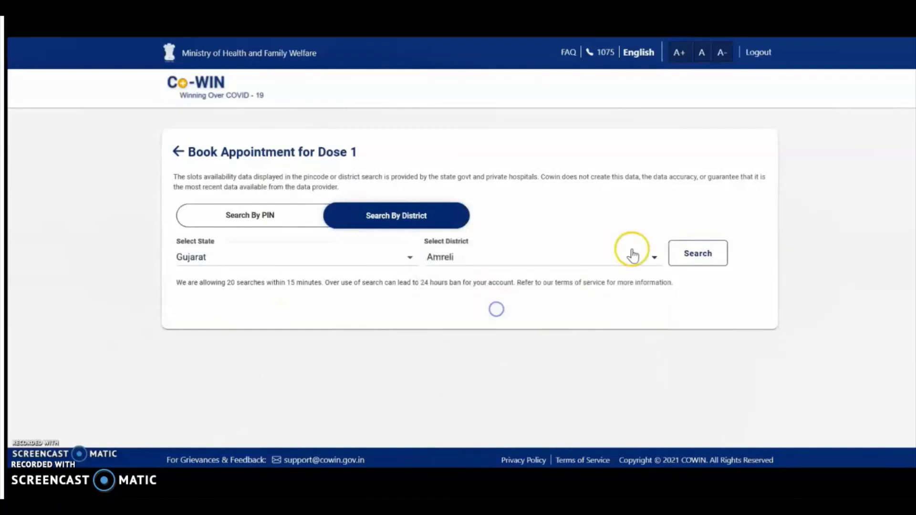
pyautogui.click(693, 258)
# Select Malviya PHC's 30 Jun COVAXIN 18–150 session from the results.
pyautogui.scroll(-1, 128, 311)
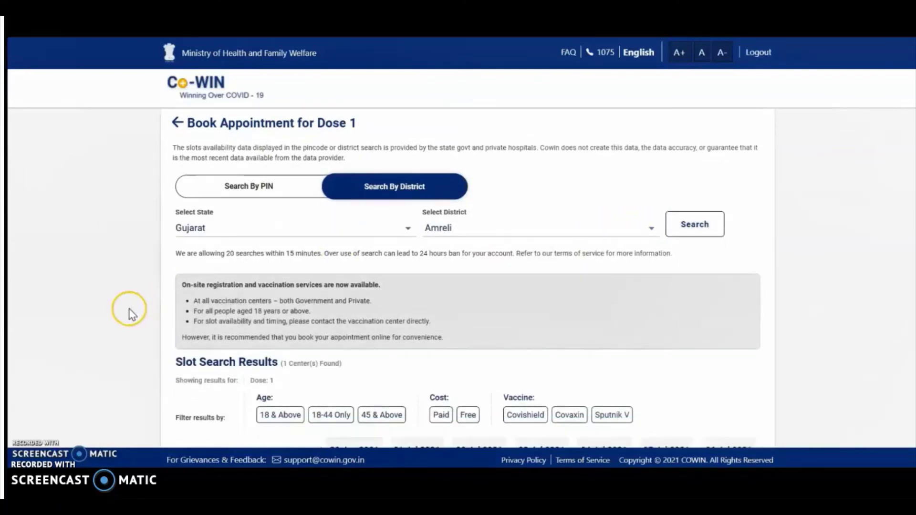
pyautogui.scroll(-2, 129, 313)
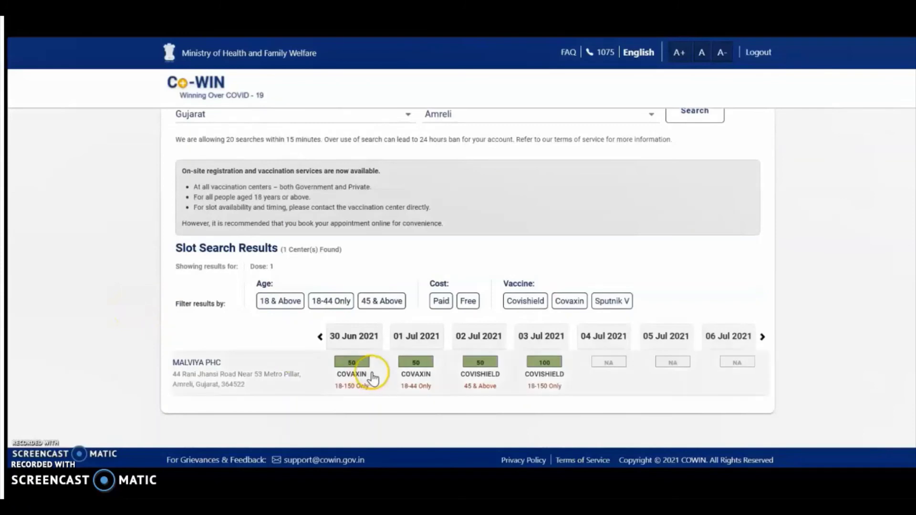
pyautogui.click(416, 364)
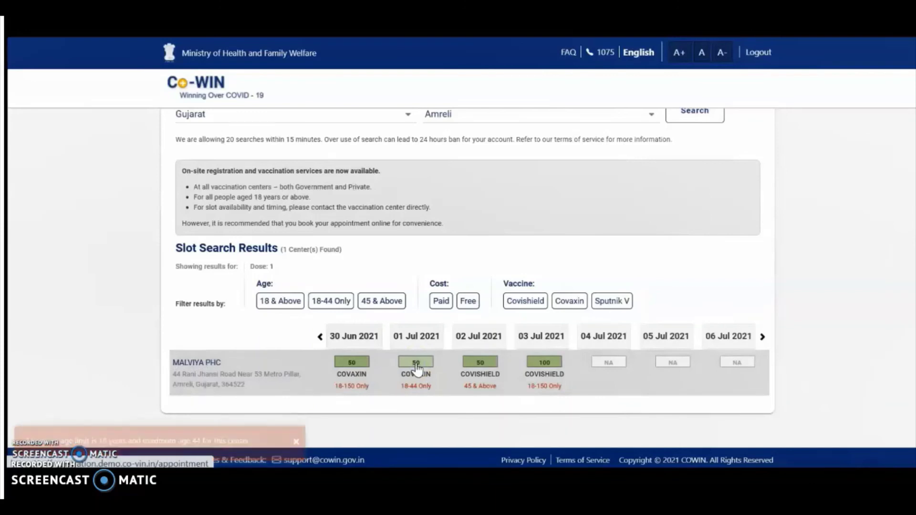
pyautogui.click(361, 368)
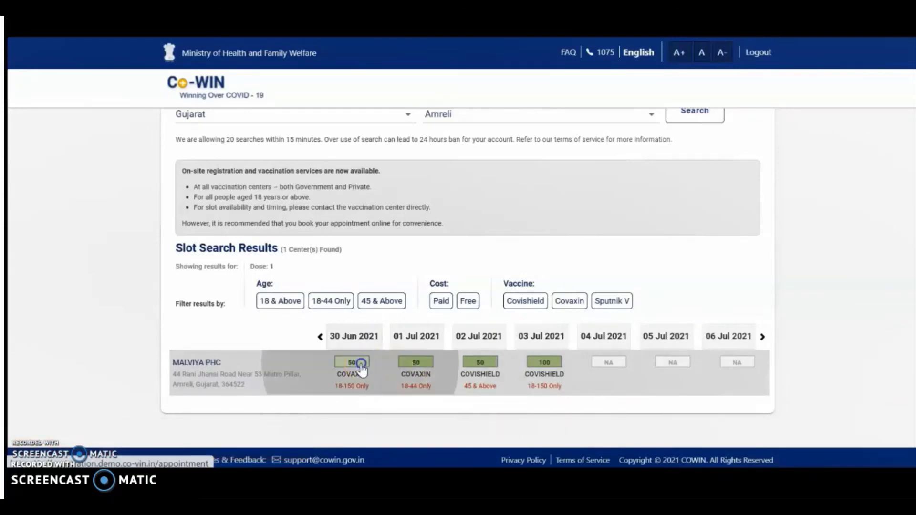
# Confirm the 09:00–11:00 AM slot on 30 Jun, then return to account details.
pyautogui.click(251, 317)
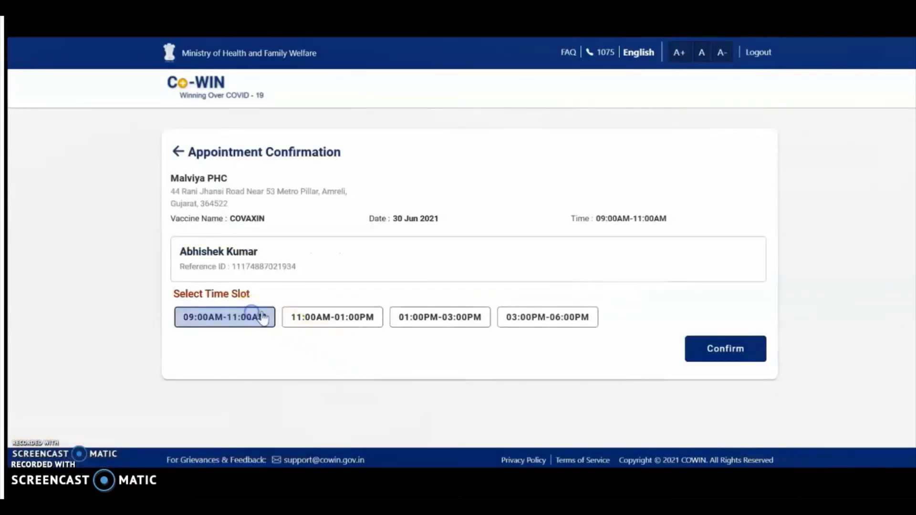
pyautogui.click(742, 353)
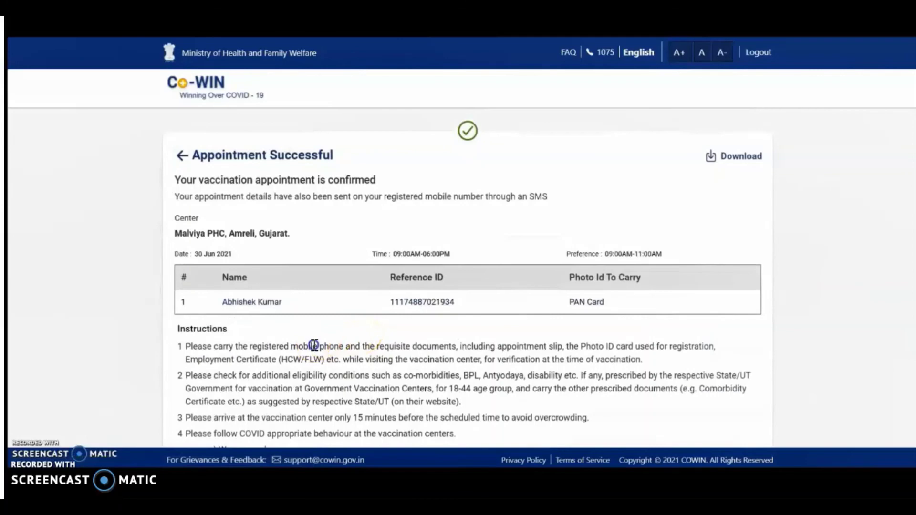
pyautogui.click(181, 159)
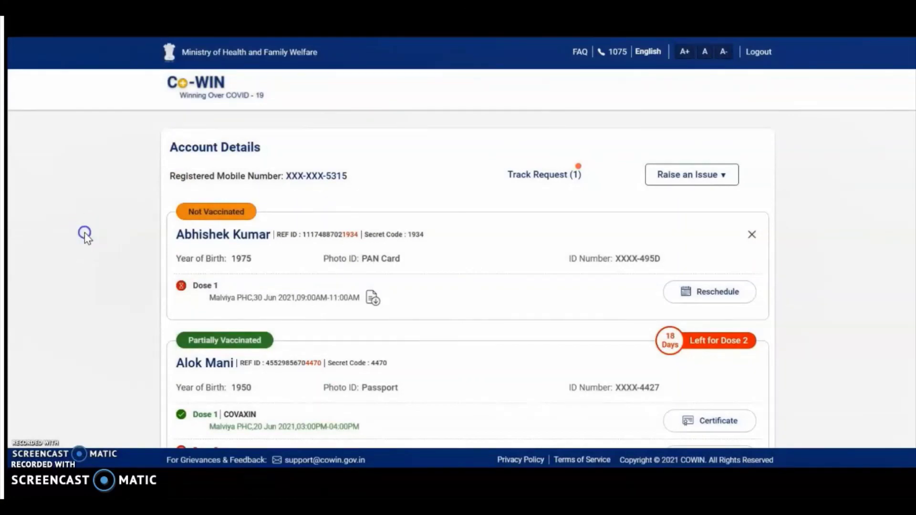
# Start scheduling the first dose for the 2000-born beneficiary.
pyautogui.scroll(-2, 85, 233)
pyautogui.scroll(-5, 84, 233)
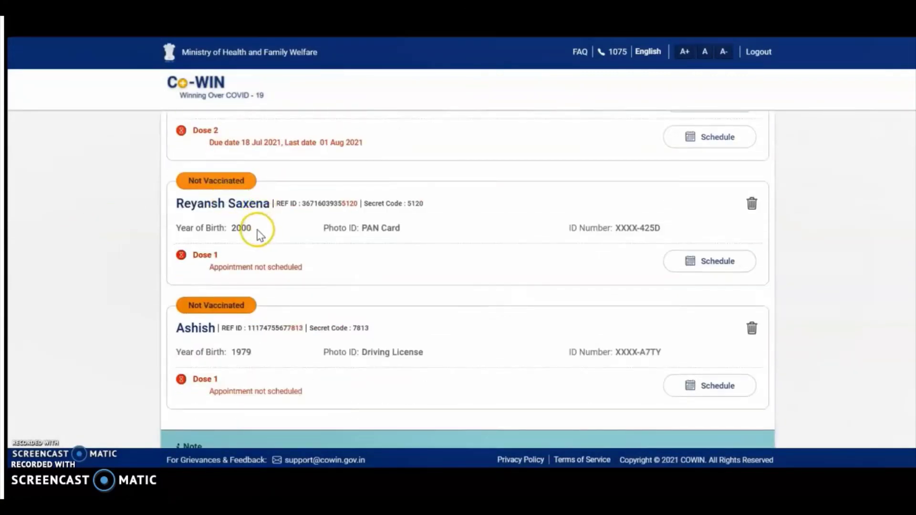
pyautogui.doubleClick(241, 229)
pyautogui.click(169, 235)
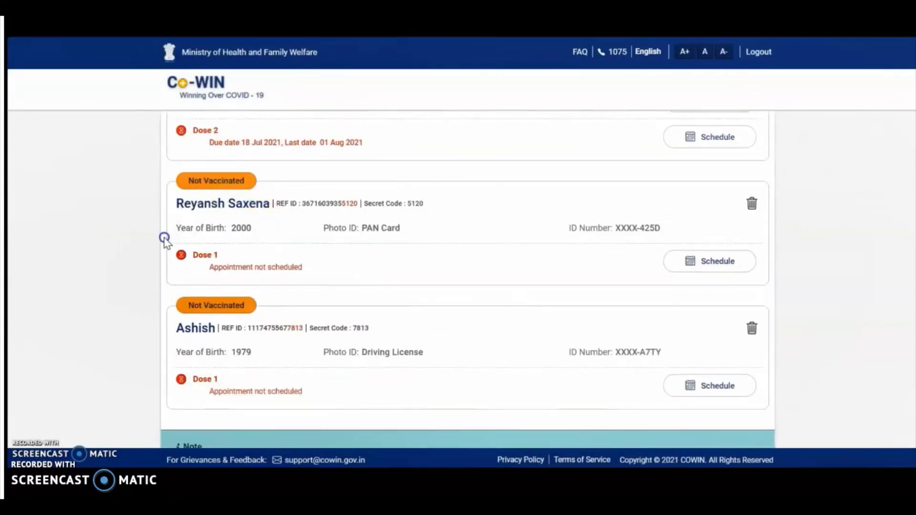
pyautogui.click(729, 265)
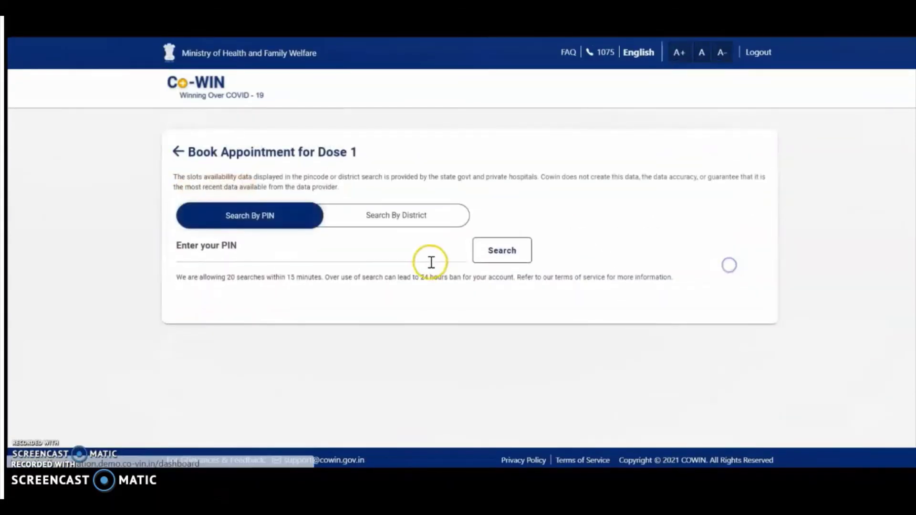
# Search Gujarat, Amreli by district and pick Malviya PHC's 30 Jun COVAXIN session.
pyautogui.click(363, 226)
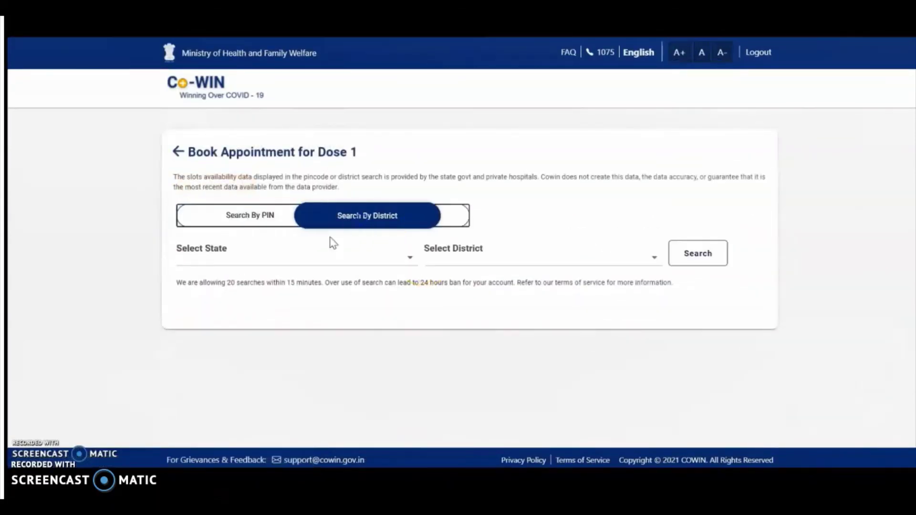
pyautogui.click(301, 260)
pyautogui.scroll(-5, 300, 265)
pyautogui.scroll(-1, 300, 266)
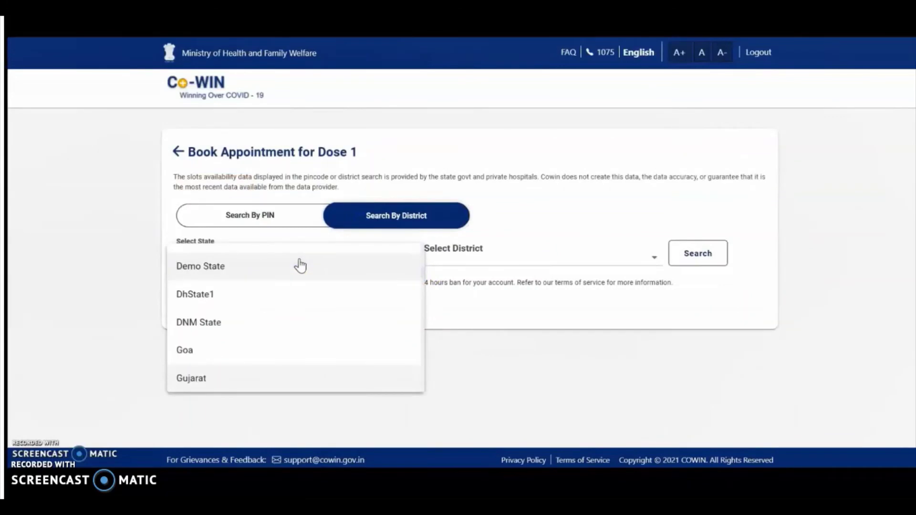
pyautogui.click(262, 375)
pyautogui.click(492, 244)
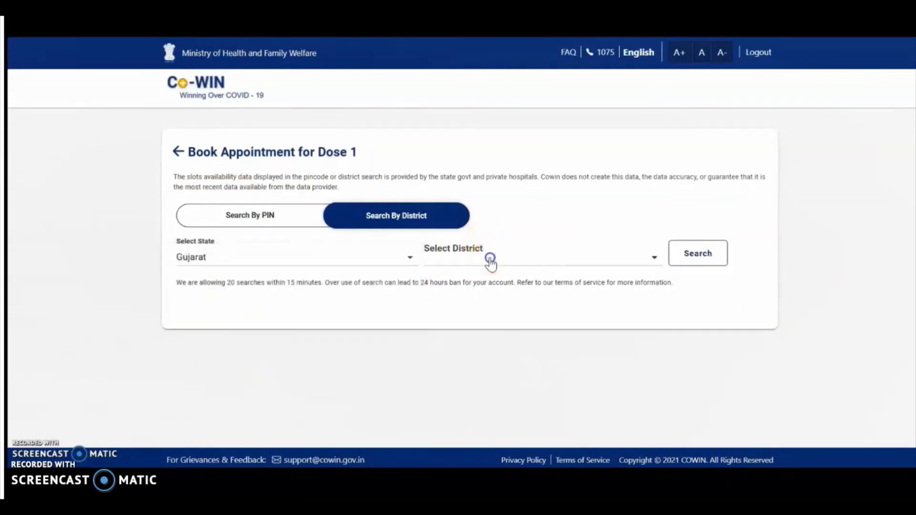
pyautogui.scroll(-1, 491, 264)
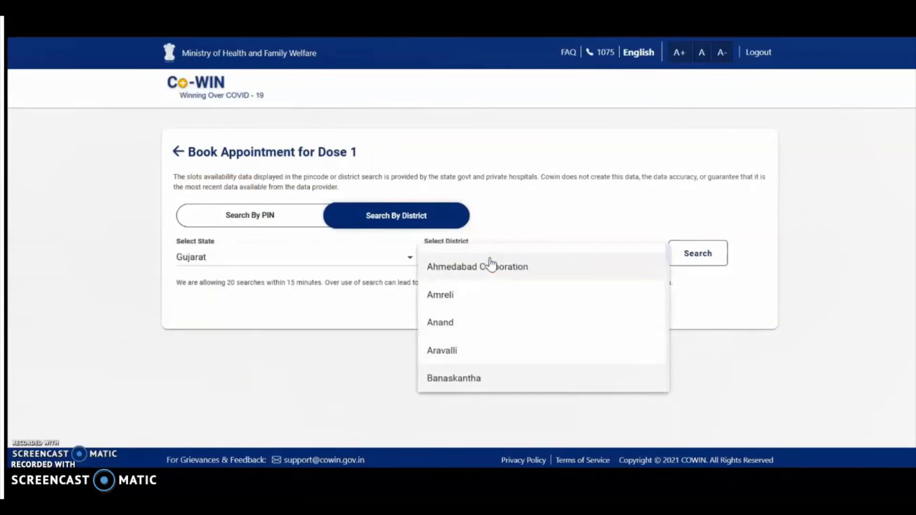
pyautogui.click(459, 299)
pyautogui.click(685, 257)
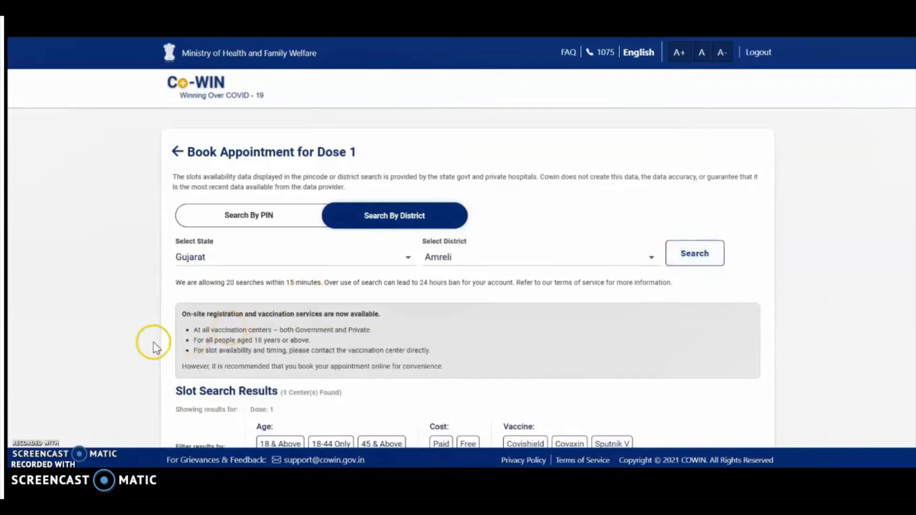
pyautogui.scroll(-3, 118, 348)
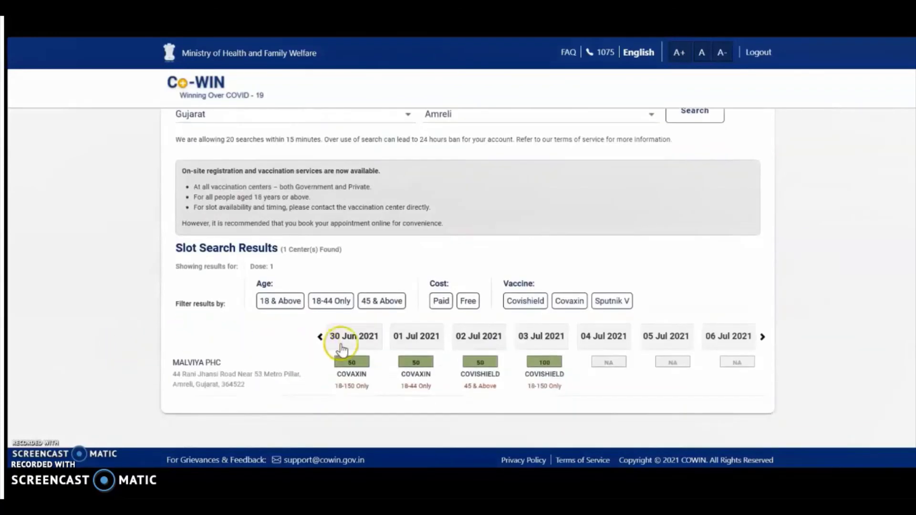
pyautogui.click(353, 363)
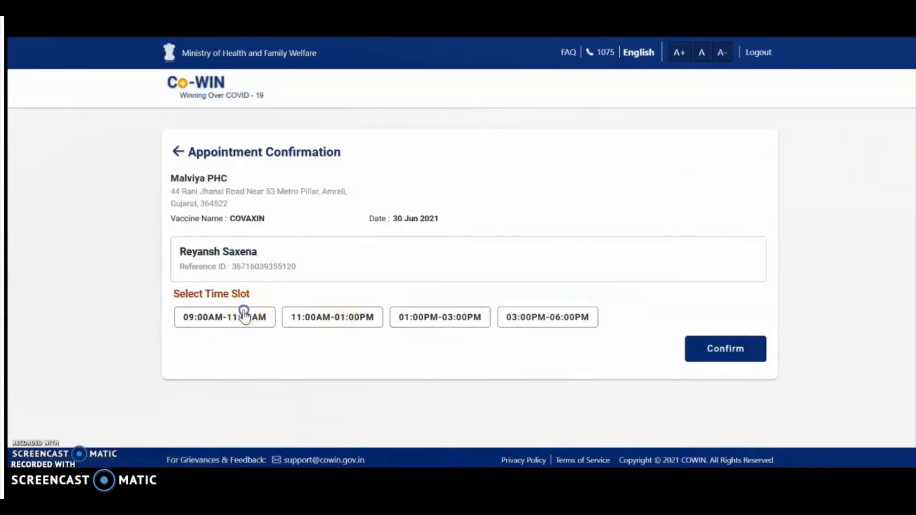
# Choose the 09:00–11:00 AM slot and confirm the 30 Jun COVAXIN booking.
pyautogui.click(244, 315)
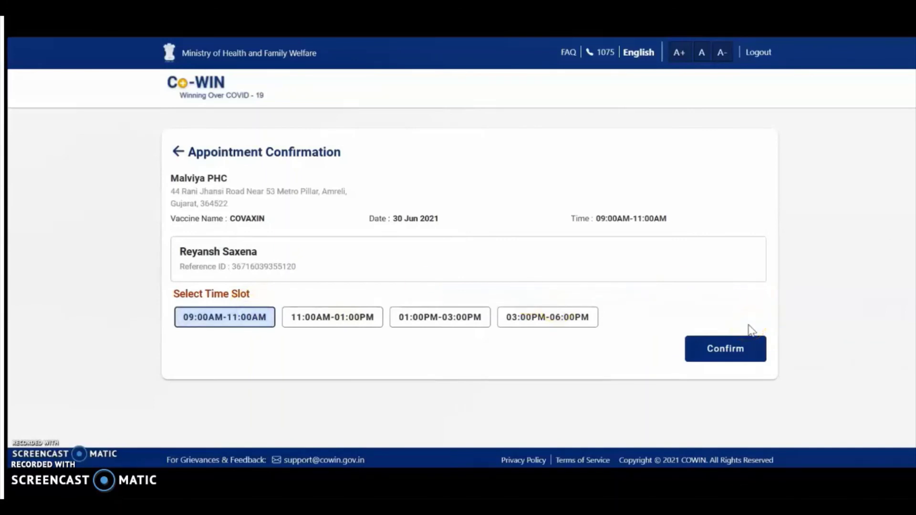
pyautogui.click(746, 343)
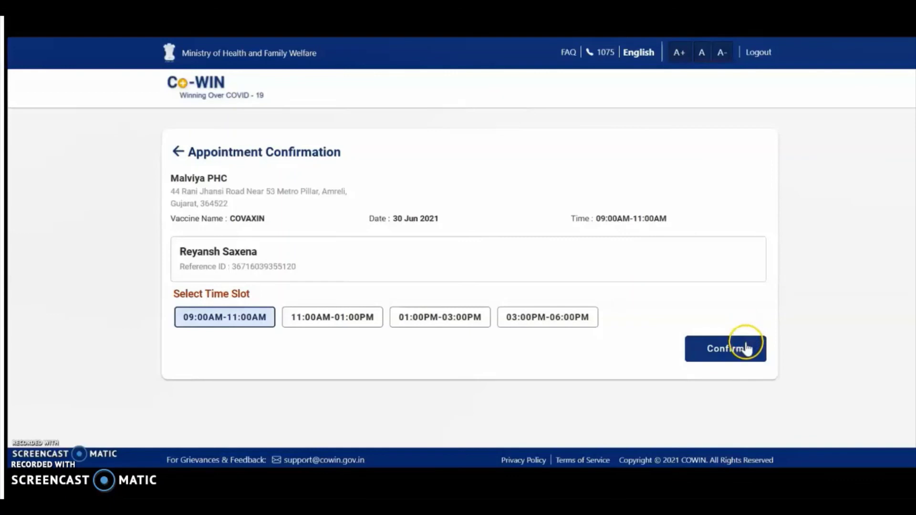